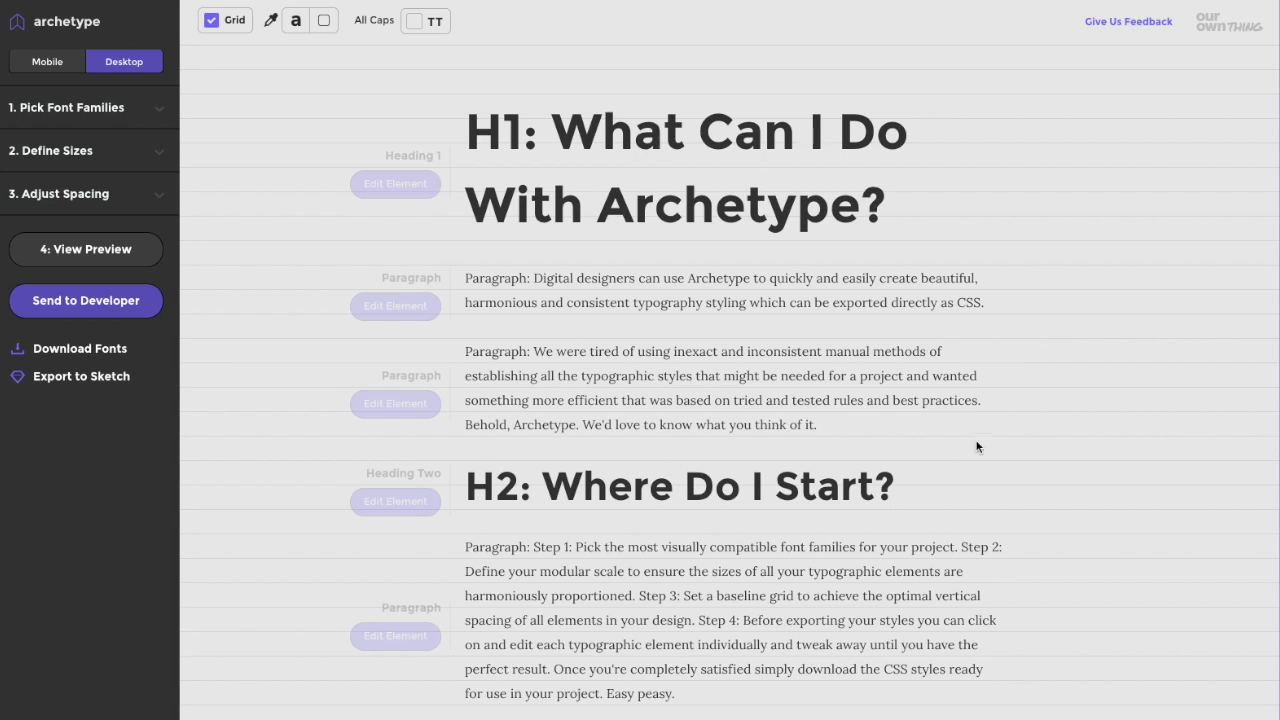
Step: Look over the sample headings and paragraphs, and compare the mobile layout with the desktop layout, ending on desktop
{"action": "scroll", "coordinate": [964, 449], "scroll_direction": "down", "scroll_amount": 7}
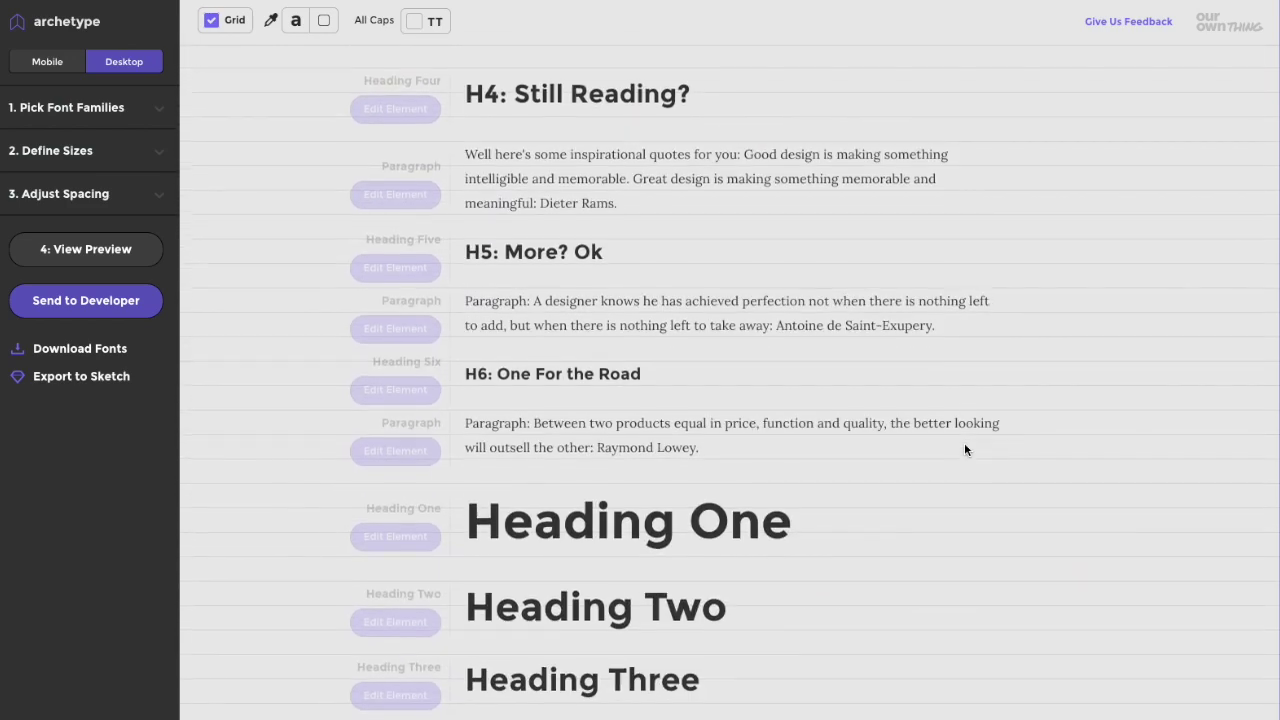
{"action": "scroll", "coordinate": [964, 449], "scroll_direction": "down", "scroll_amount": 2}
{"action": "scroll", "coordinate": [964, 449], "scroll_direction": "up", "scroll_amount": 7}
{"action": "scroll", "coordinate": [964, 449], "scroll_direction": "up", "scroll_amount": 3}
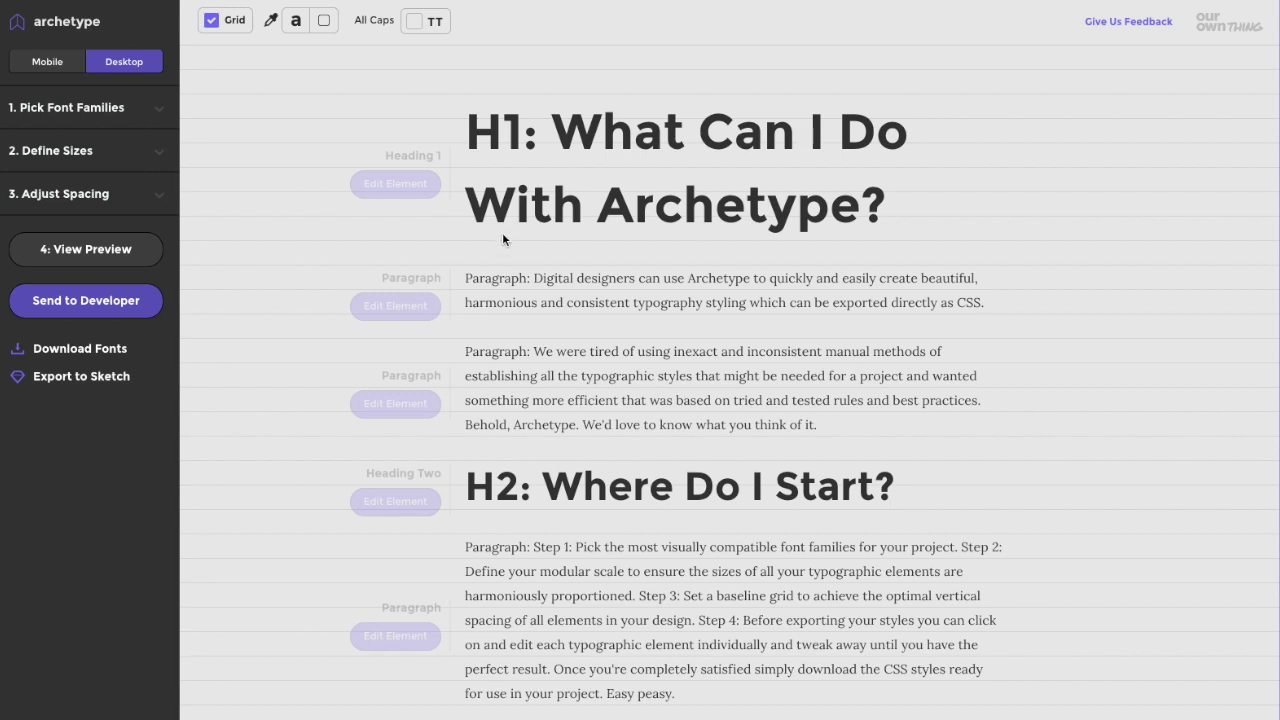
{"action": "left_click", "coordinate": [52, 64]}
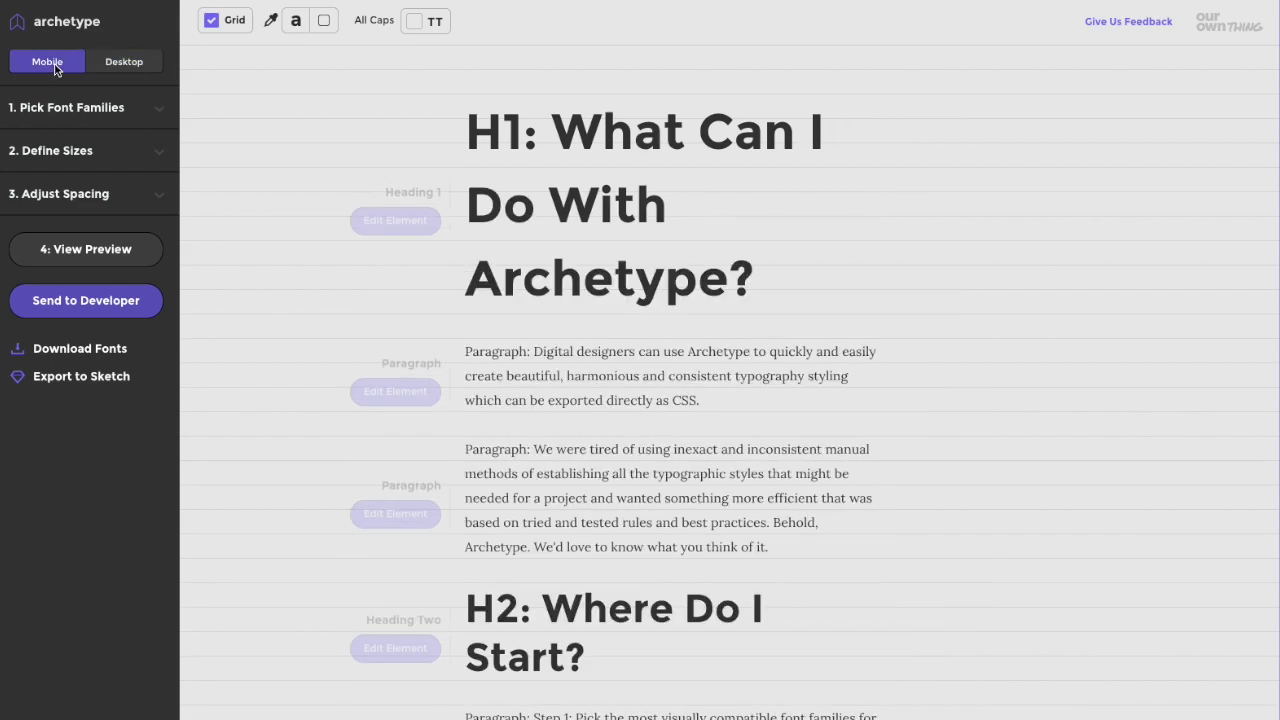
{"action": "left_click", "coordinate": [122, 64]}
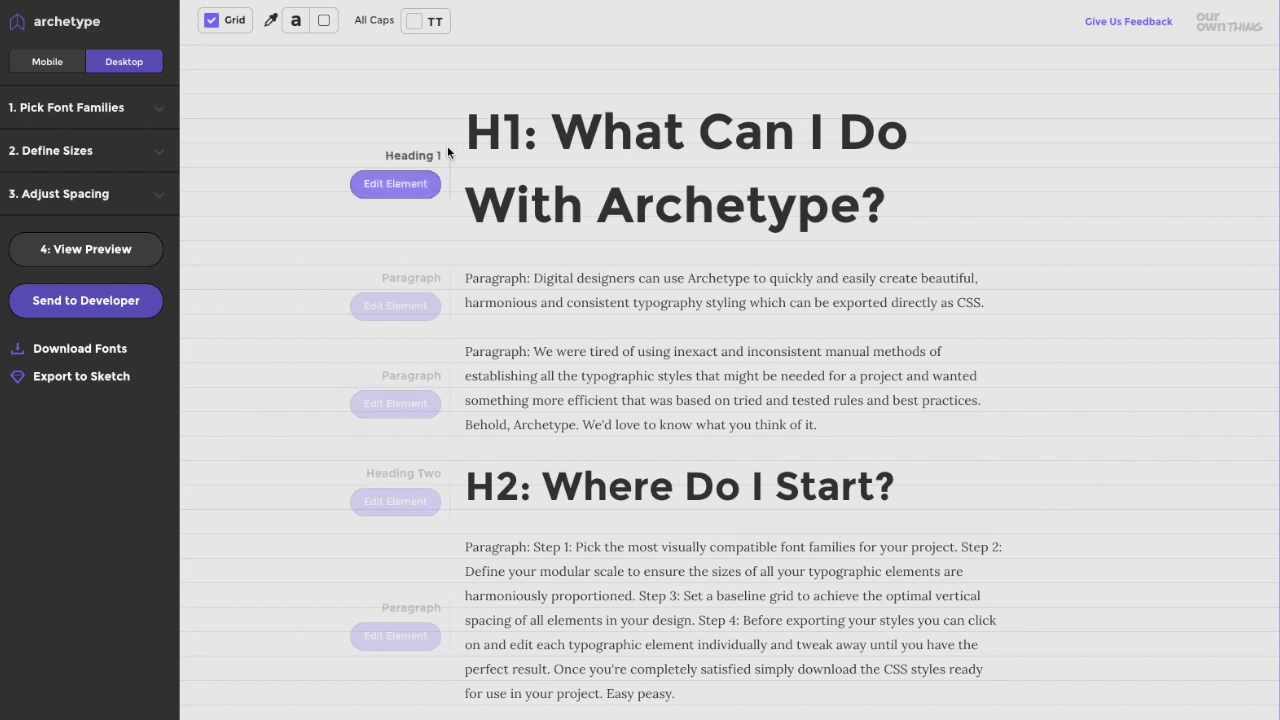
{"action": "left_click", "coordinate": [50, 61]}
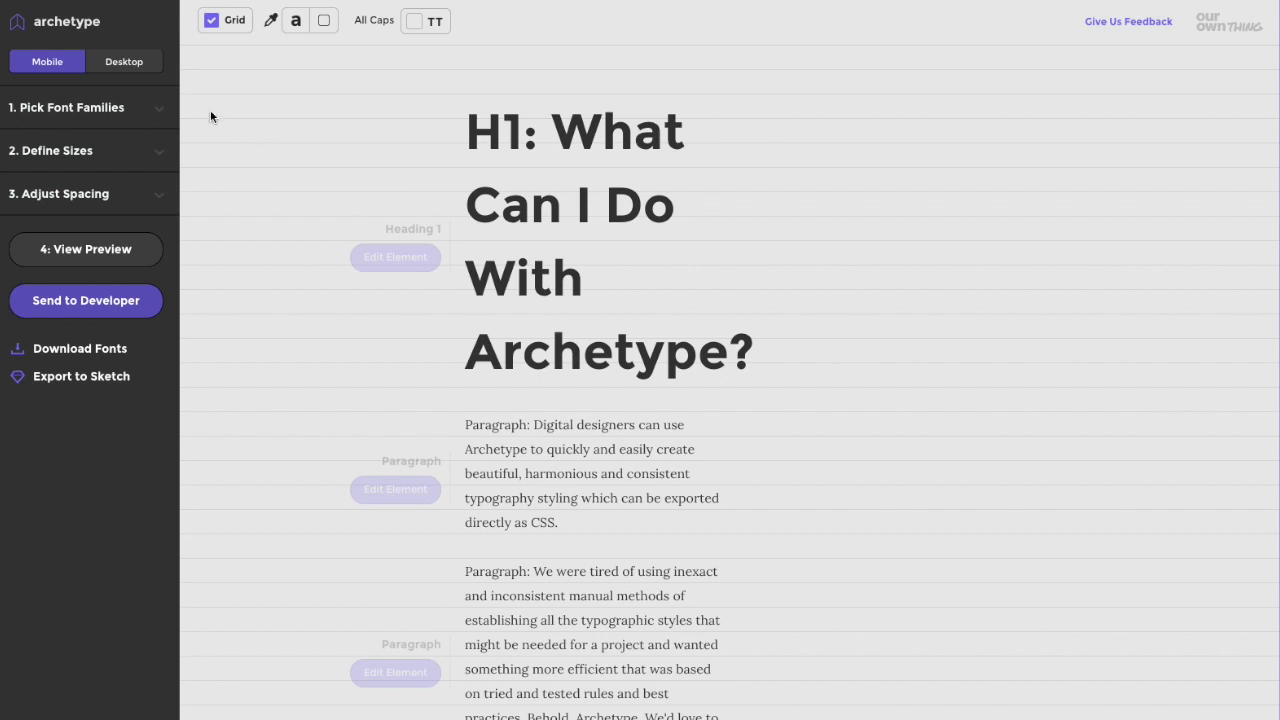
{"action": "left_click", "coordinate": [130, 63]}
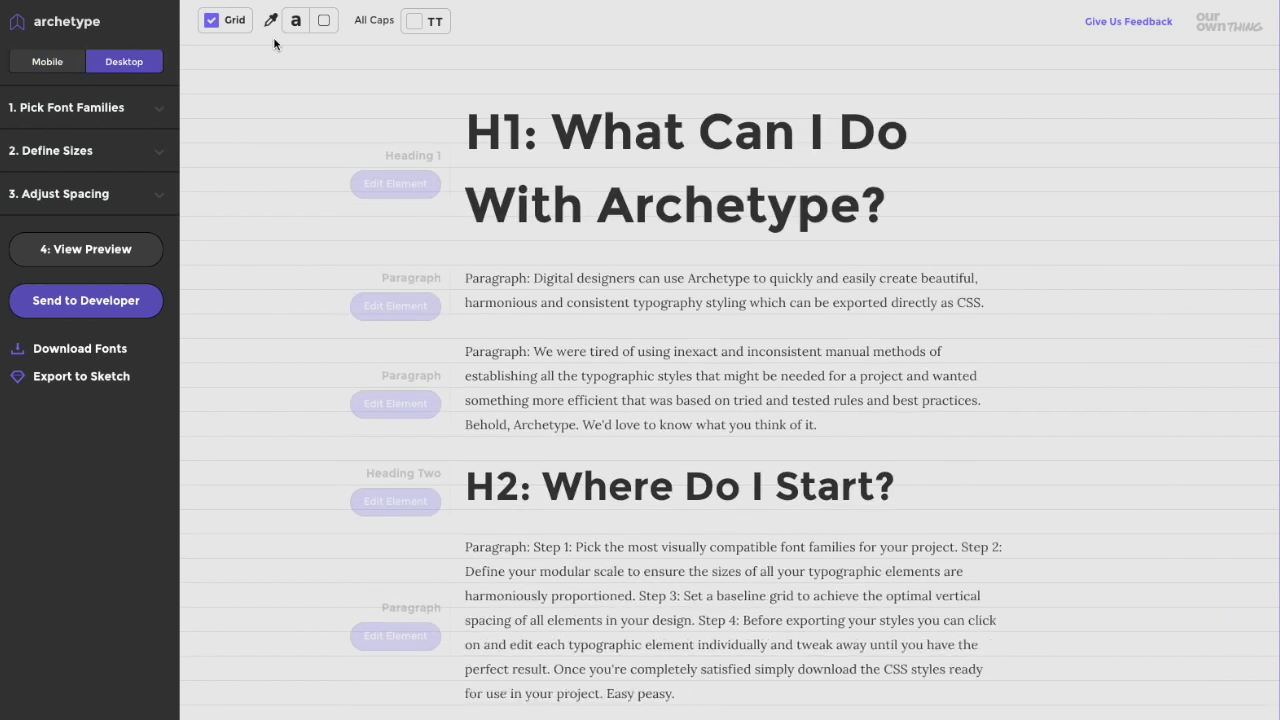
Step: Turn the baseline grid off and on again, and try the sample text in all caps before restoring normal case
{"action": "left_click", "coordinate": [213, 21]}
{"action": "left_click", "coordinate": [215, 22]}
{"action": "left_click", "coordinate": [416, 22]}
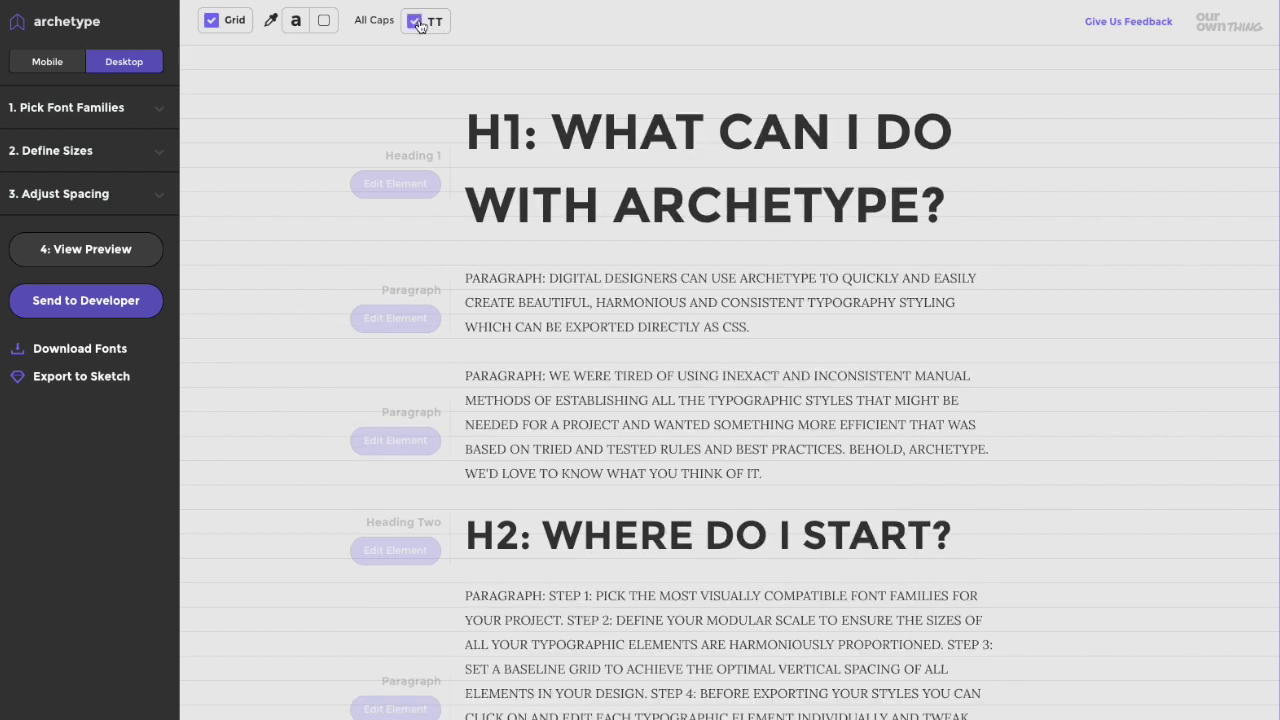
{"action": "left_click", "coordinate": [417, 22]}
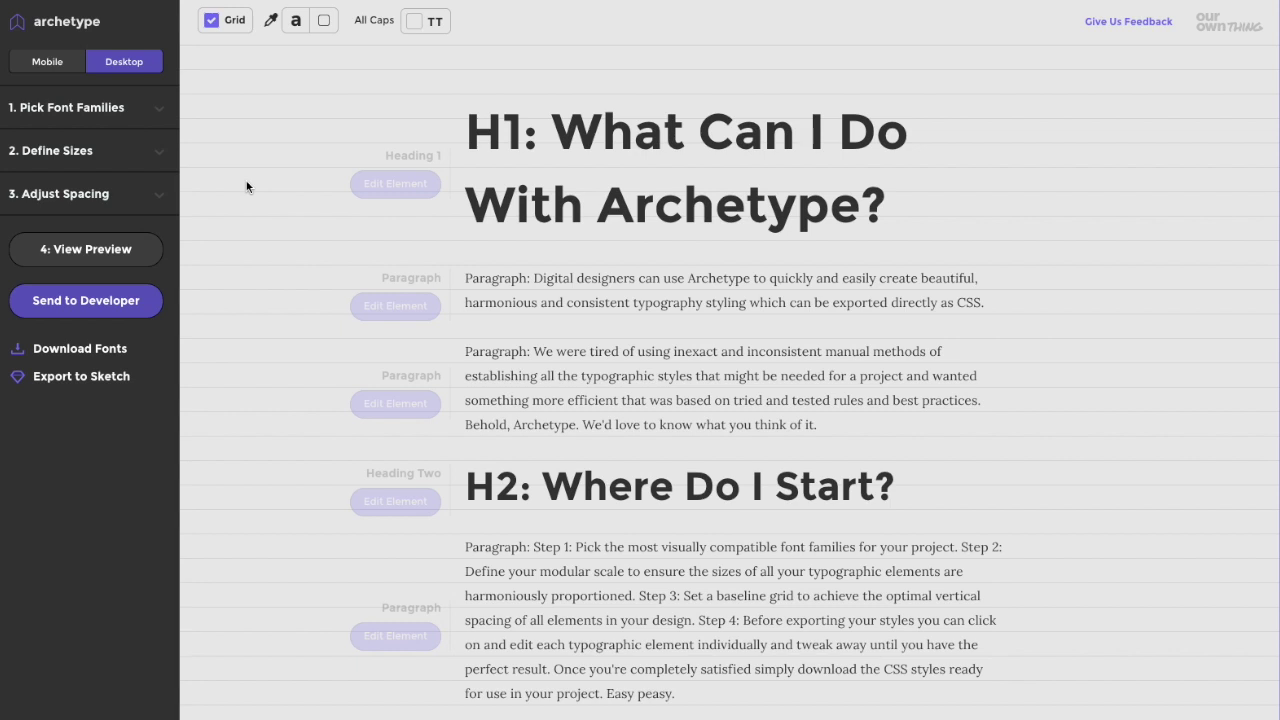
Step: Set the headings font family to Actor regular
{"action": "left_click", "coordinate": [108, 110]}
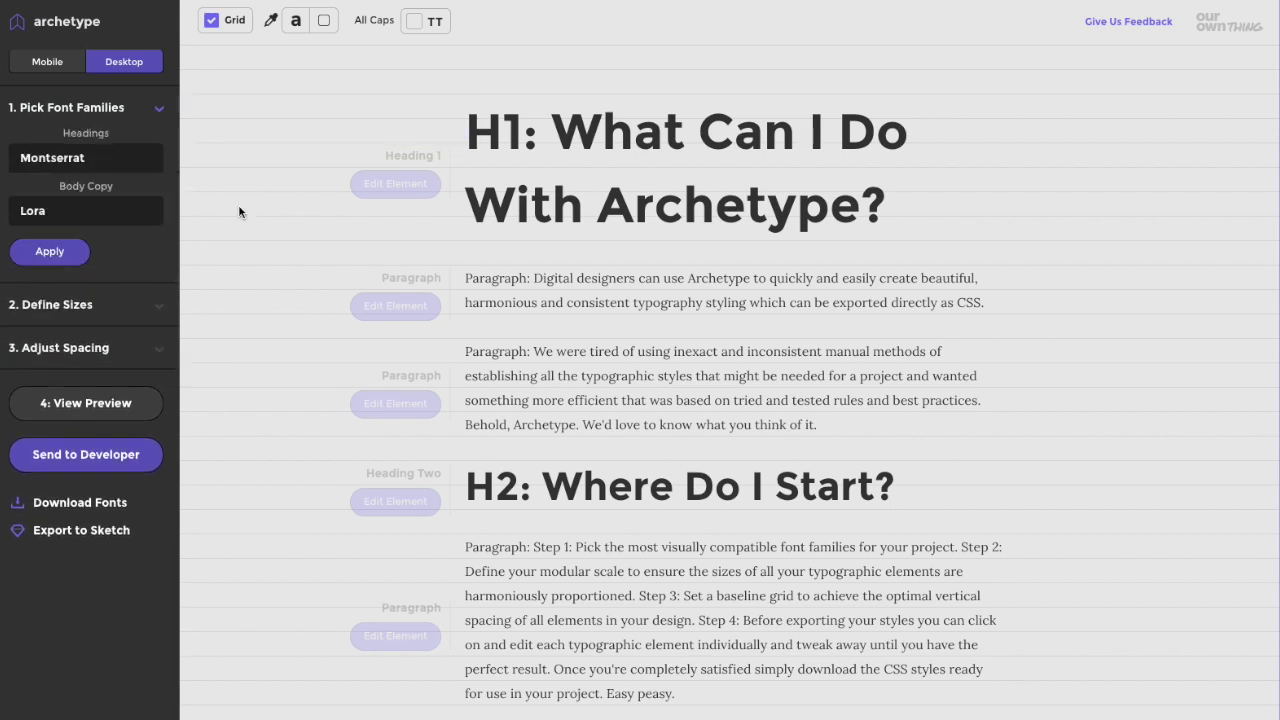
{"action": "left_click", "coordinate": [116, 163]}
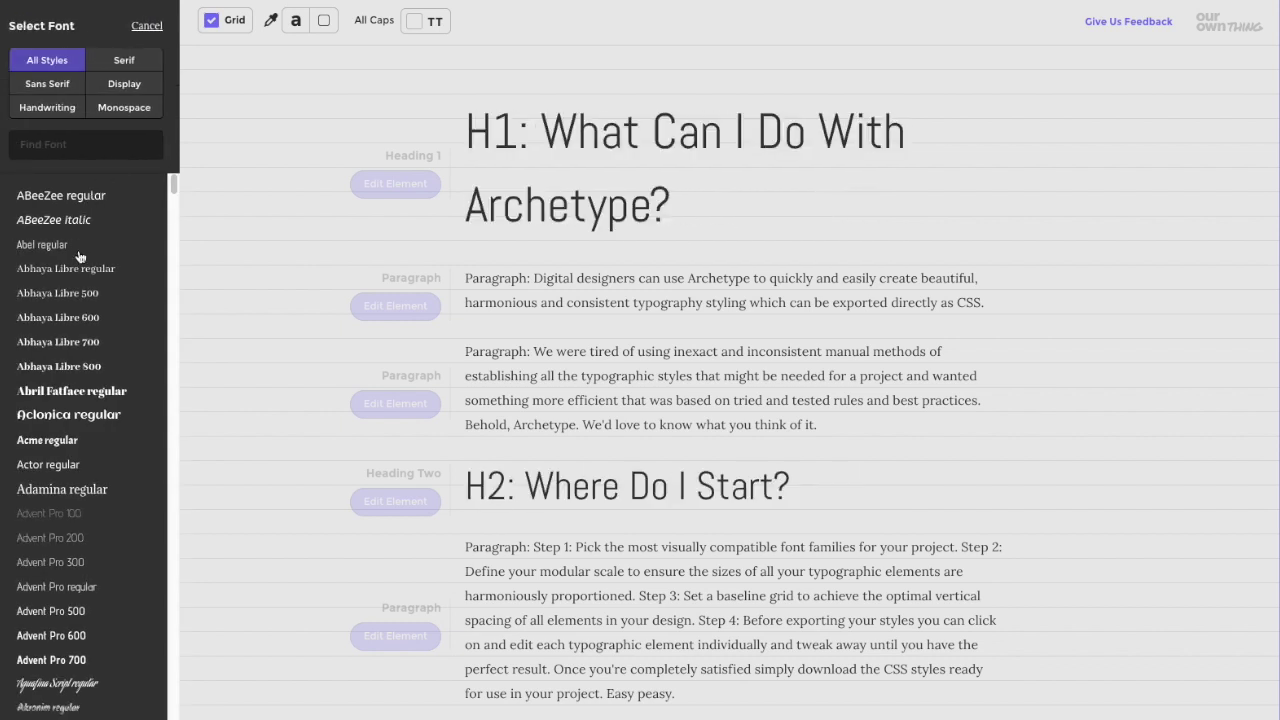
{"action": "left_click", "coordinate": [68, 468]}
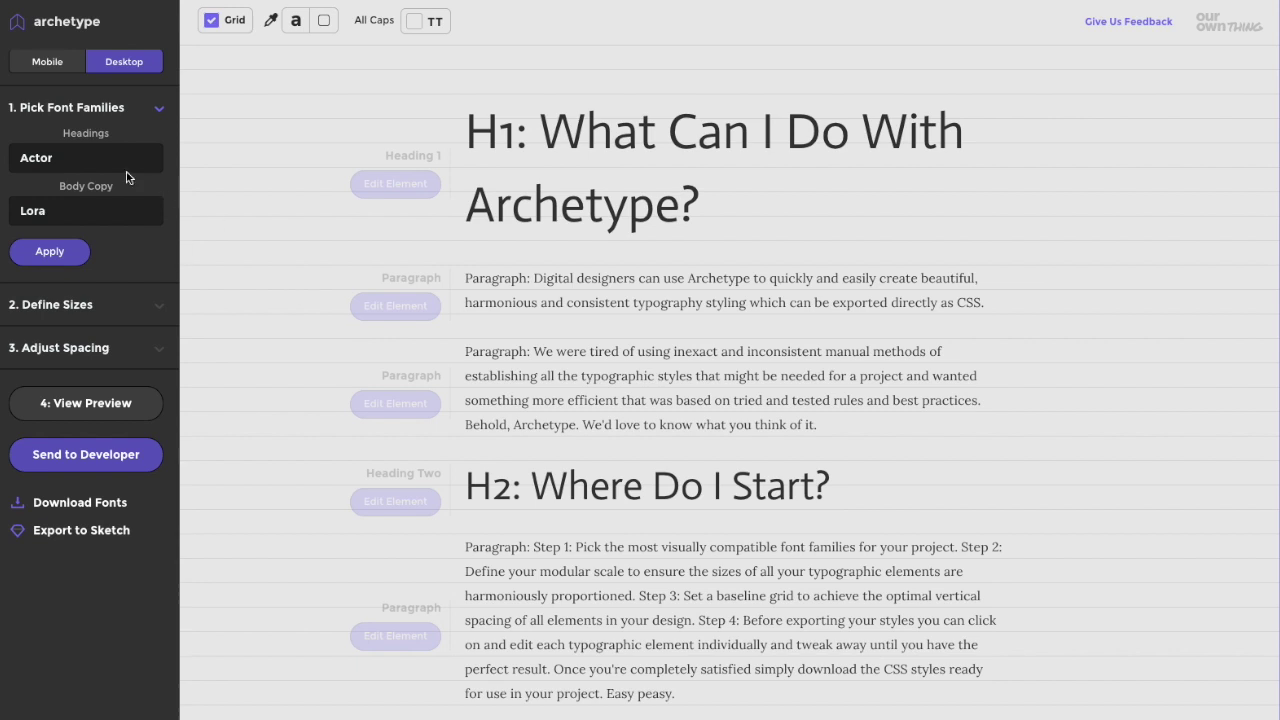
Step: Try the serif and handwriting styles for the body copy, choose Actor regular from all styles, and apply the font families
{"action": "left_click", "coordinate": [113, 213]}
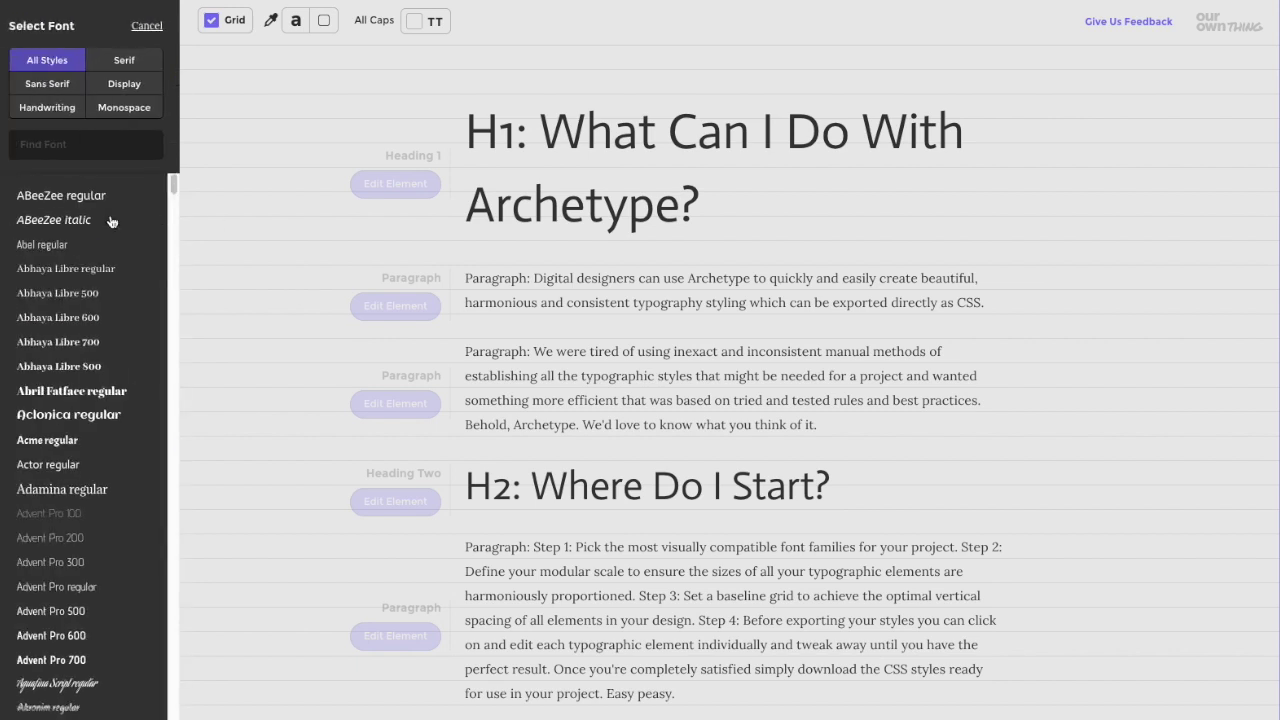
{"action": "left_click", "coordinate": [118, 59]}
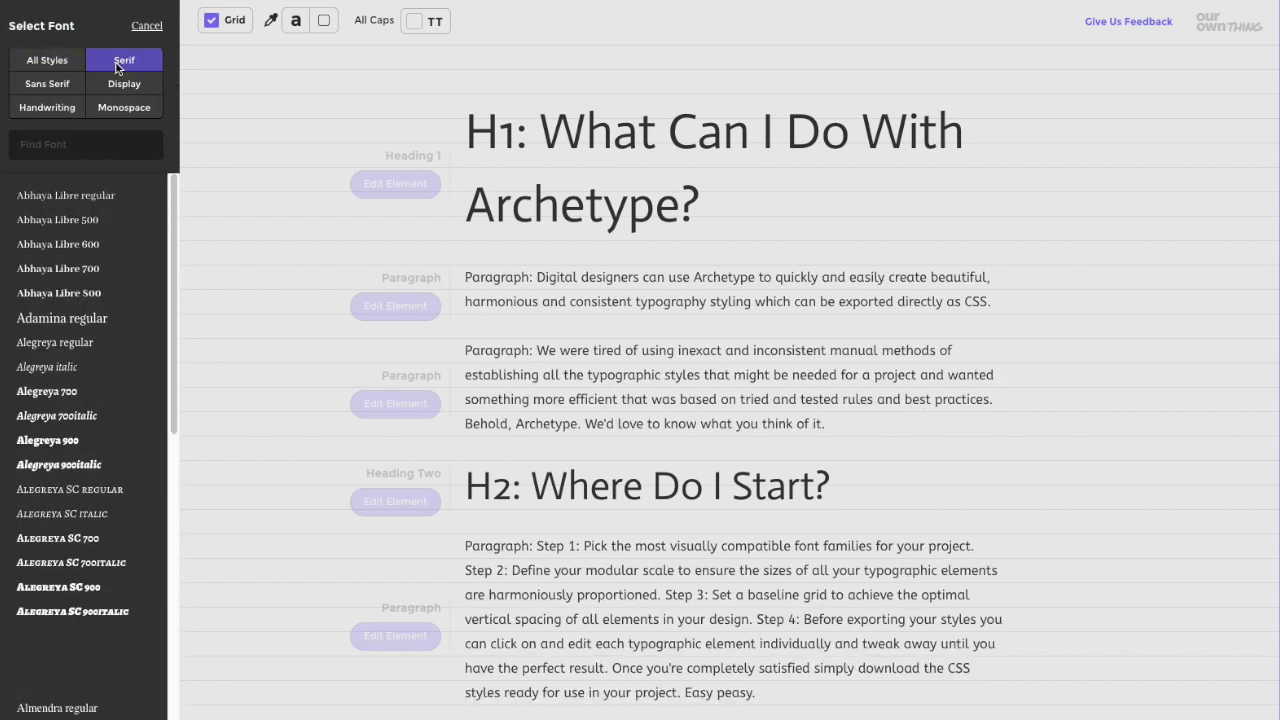
{"action": "left_click", "coordinate": [66, 110]}
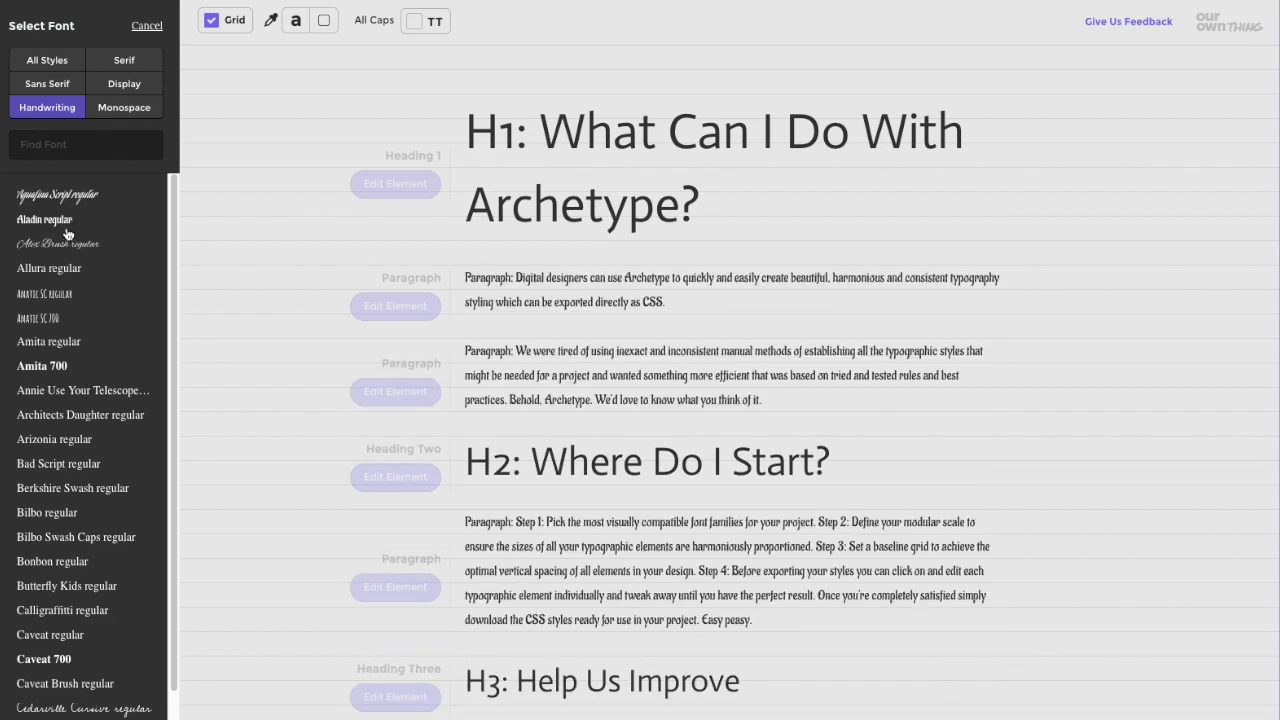
{"action": "left_click", "coordinate": [56, 60]}
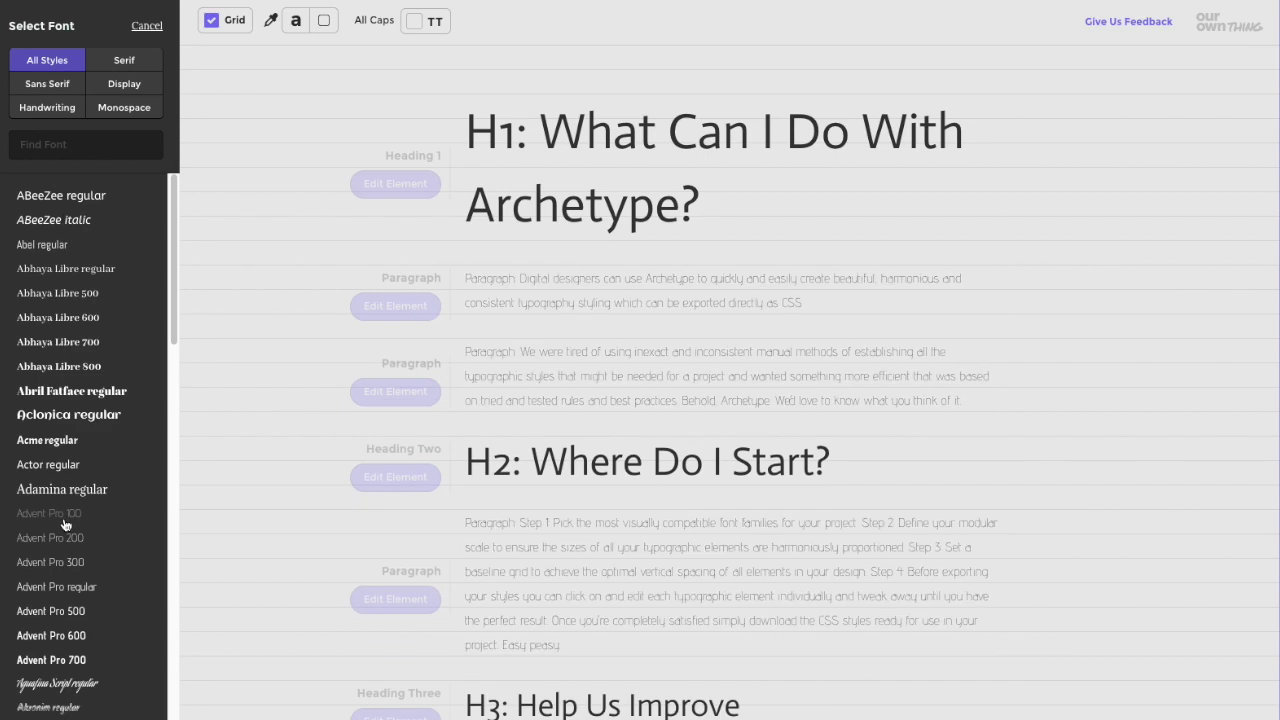
{"action": "left_click", "coordinate": [67, 467]}
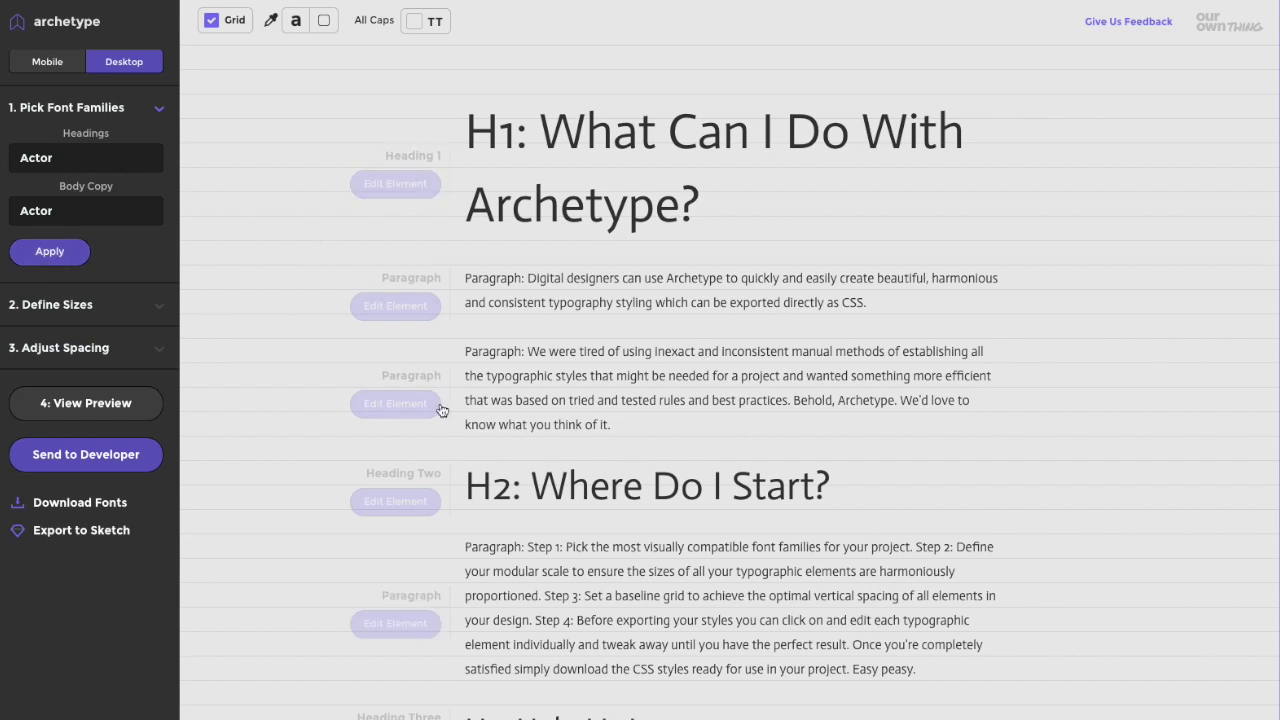
{"action": "left_click", "coordinate": [42, 253]}
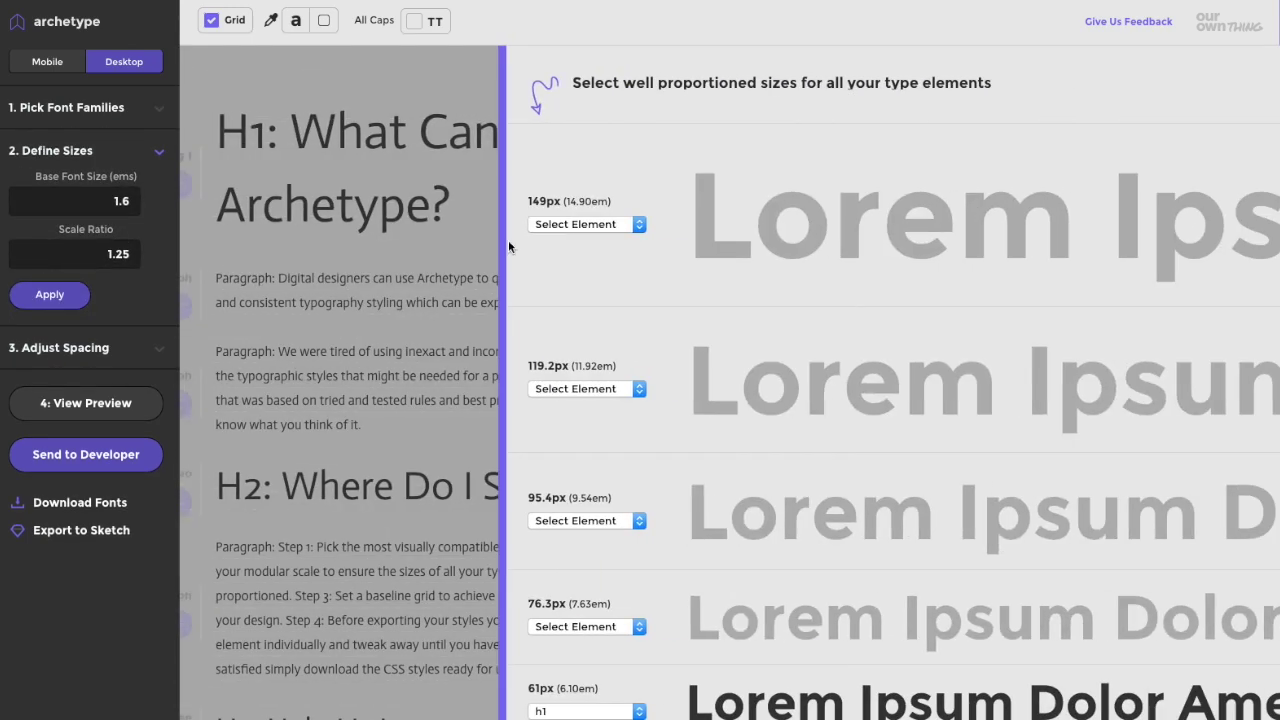
Step: Examine the list of proportioned type sizes and which heading or paragraph element is assigned to each size
{"action": "scroll", "coordinate": [1048, 527], "scroll_direction": "down", "scroll_amount": 5}
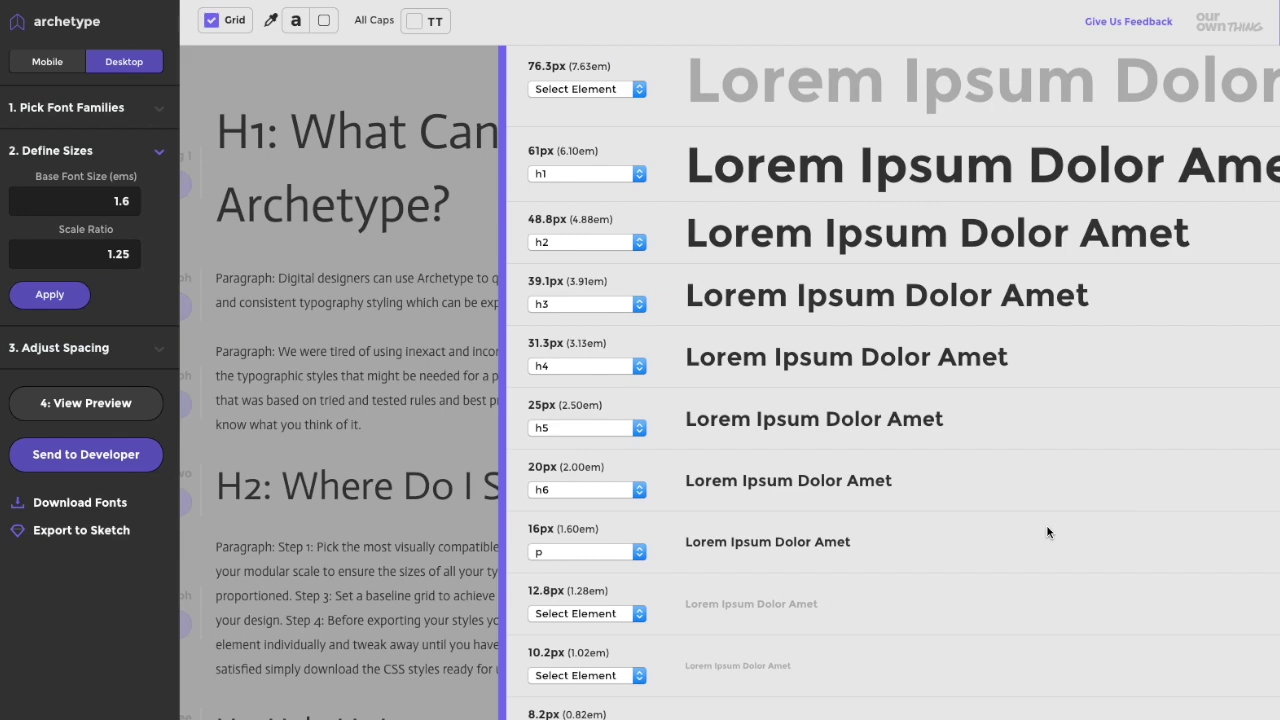
{"action": "scroll", "coordinate": [1048, 532], "scroll_direction": "up", "scroll_amount": 5}
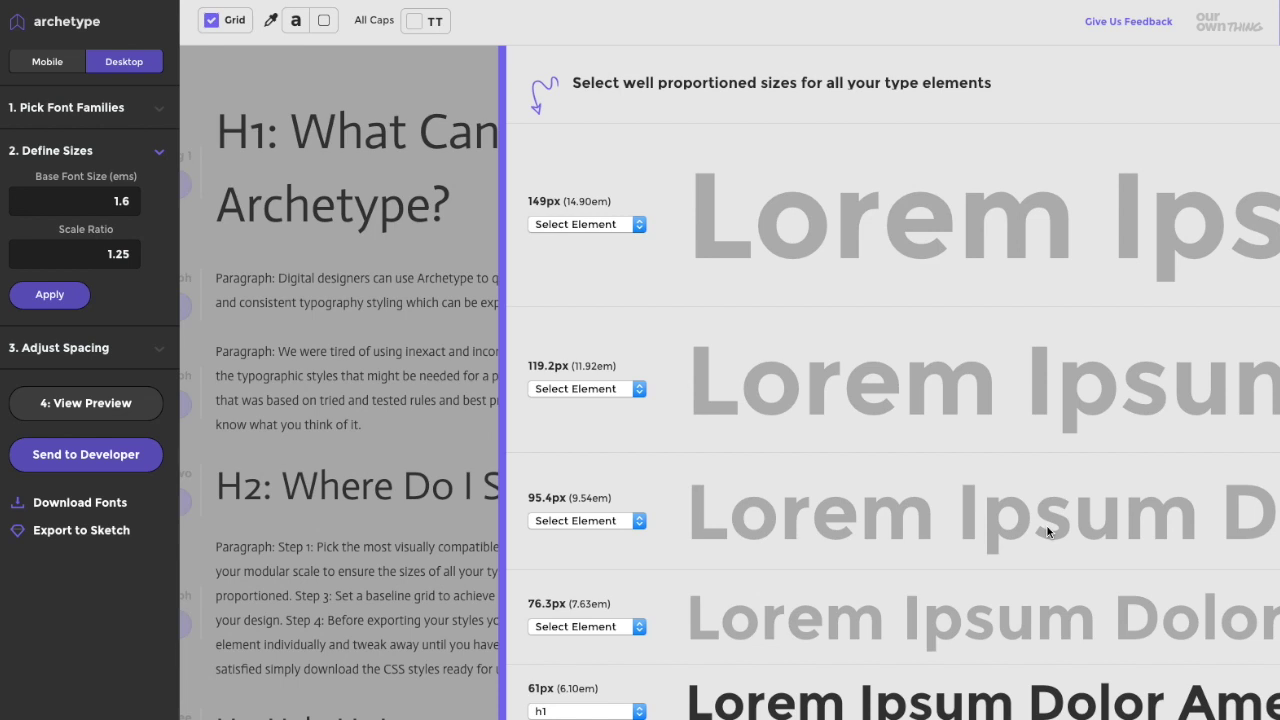
{"action": "scroll", "coordinate": [1047, 526], "scroll_direction": "down", "scroll_amount": 1}
{"action": "scroll", "coordinate": [1047, 526], "scroll_direction": "up", "scroll_amount": 1}
{"action": "scroll", "coordinate": [1047, 526], "scroll_direction": "down", "scroll_amount": 1}
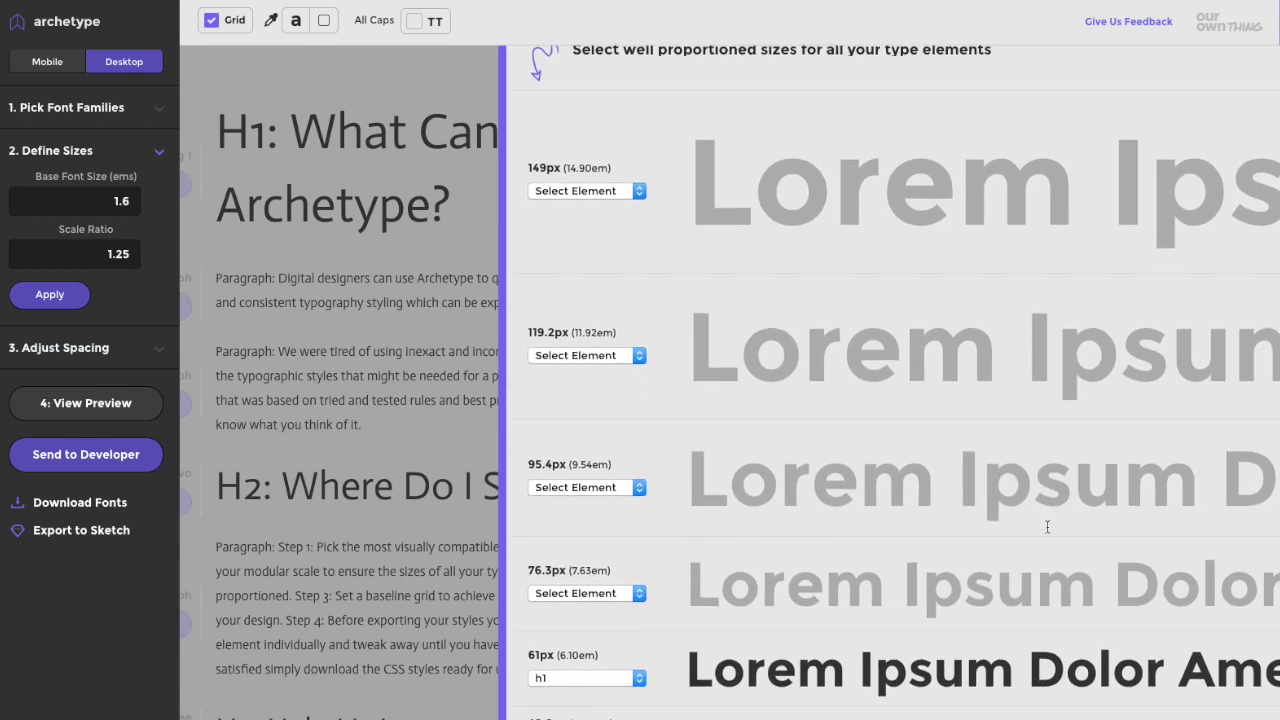
{"action": "scroll", "coordinate": [1047, 526], "scroll_direction": "up", "scroll_amount": 1}
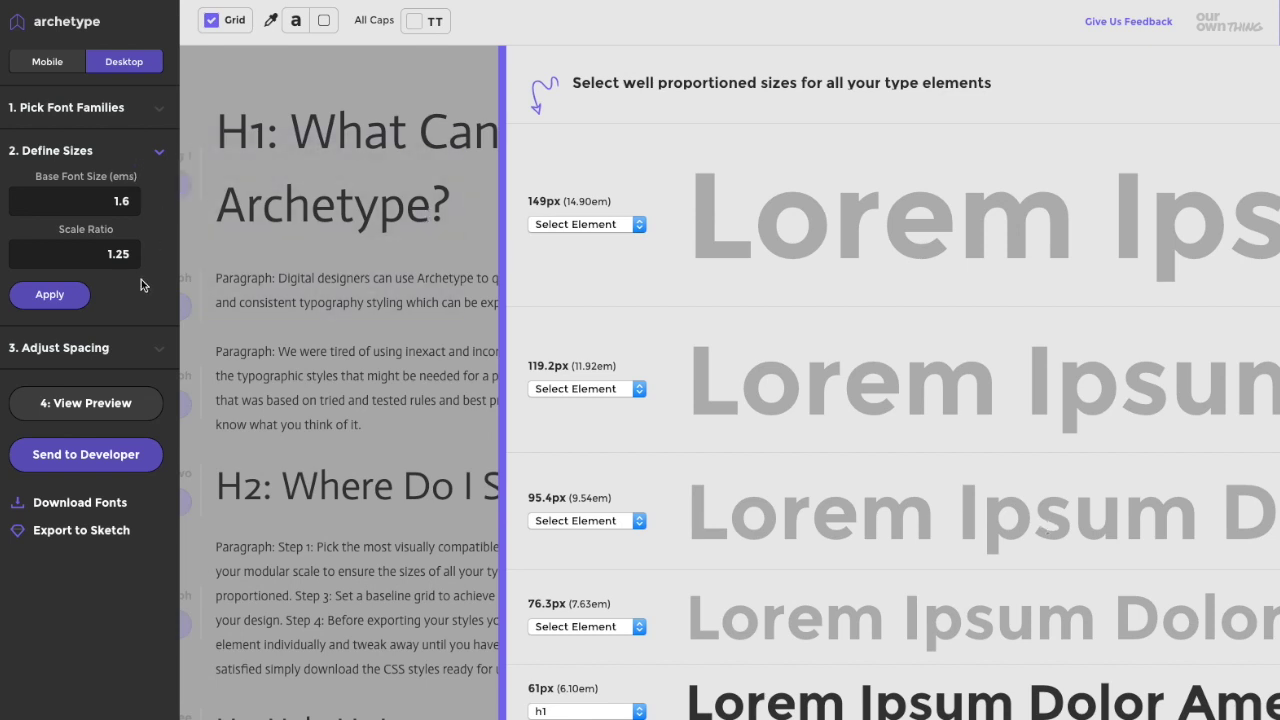
{"action": "scroll", "coordinate": [1167, 473], "scroll_direction": "down", "scroll_amount": 5}
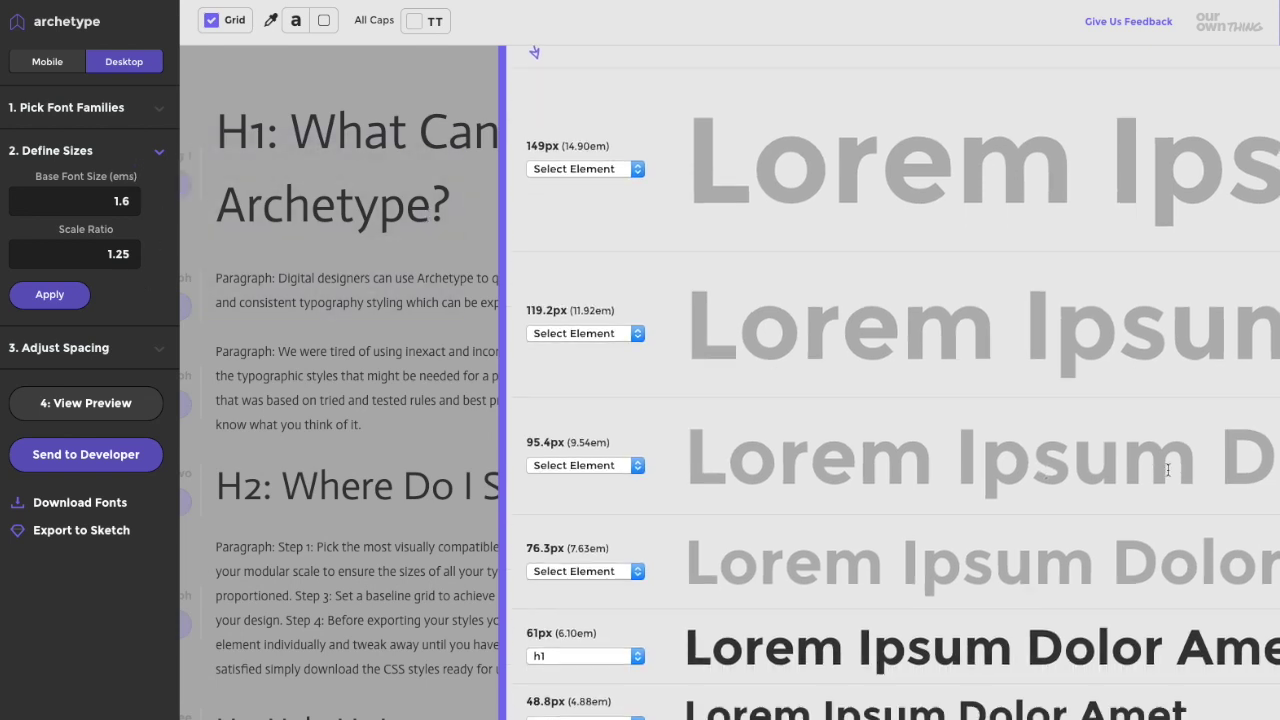
{"action": "scroll", "coordinate": [1167, 472], "scroll_direction": "up", "scroll_amount": 5}
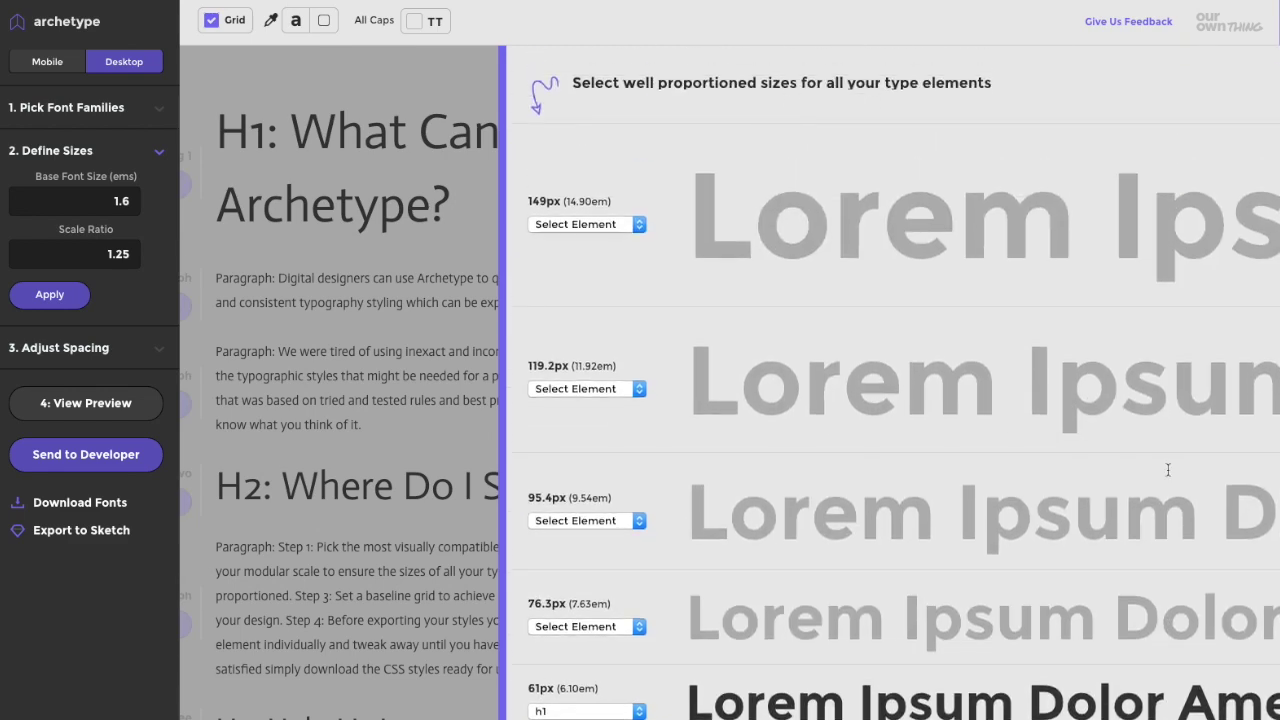
{"action": "scroll", "coordinate": [1167, 470], "scroll_direction": "down", "scroll_amount": 1}
{"action": "scroll", "coordinate": [1167, 470], "scroll_direction": "up", "scroll_amount": 1}
Step: Set the scale ratio to 1.2 and review the resulting type sizes
{"action": "left_click", "coordinate": [129, 255]}
{"action": "key", "text": "BackSpace"}
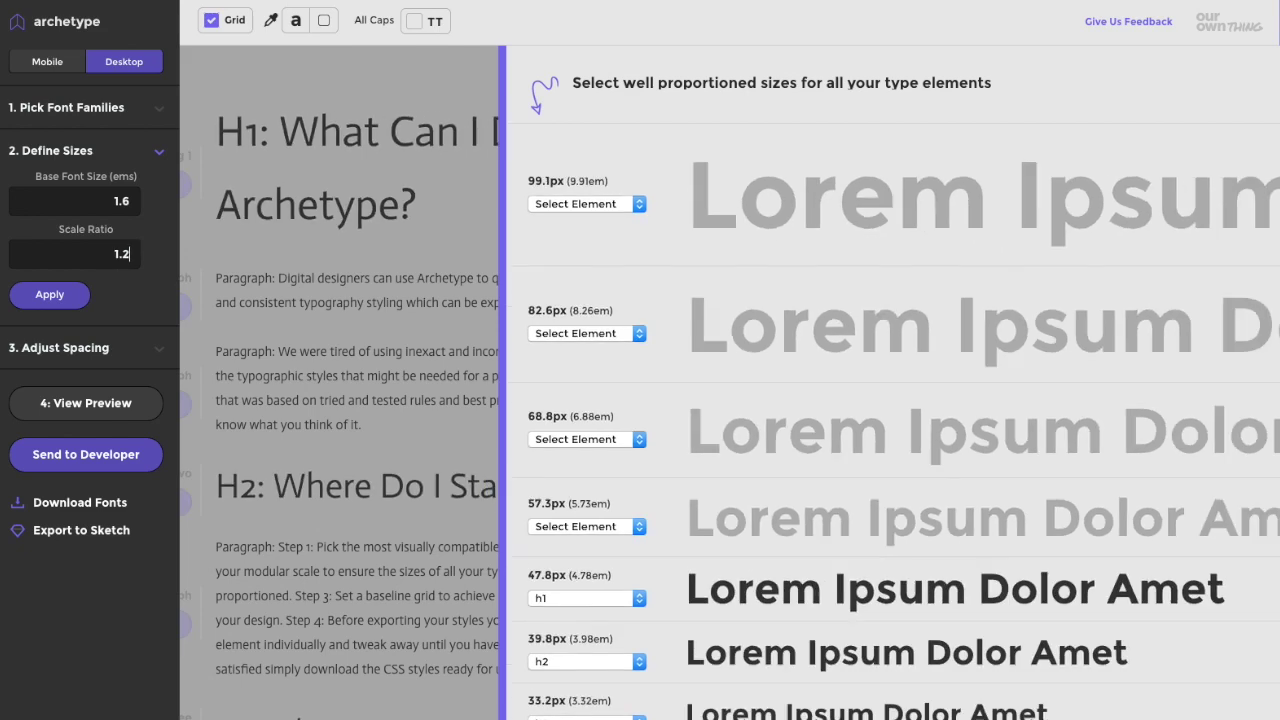
{"action": "scroll", "coordinate": [948, 421], "scroll_direction": "down", "scroll_amount": 3}
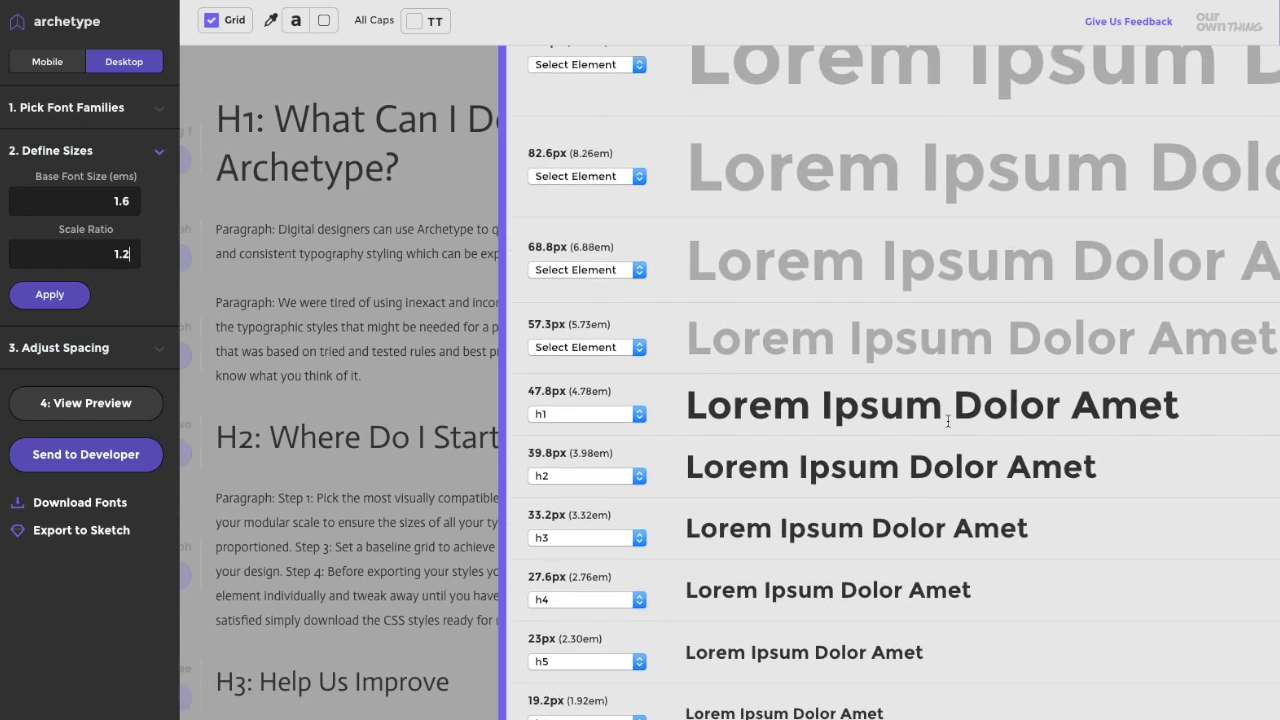
{"action": "scroll", "coordinate": [948, 421], "scroll_direction": "down", "scroll_amount": 2}
{"action": "scroll", "coordinate": [948, 421], "scroll_direction": "up", "scroll_amount": 4}
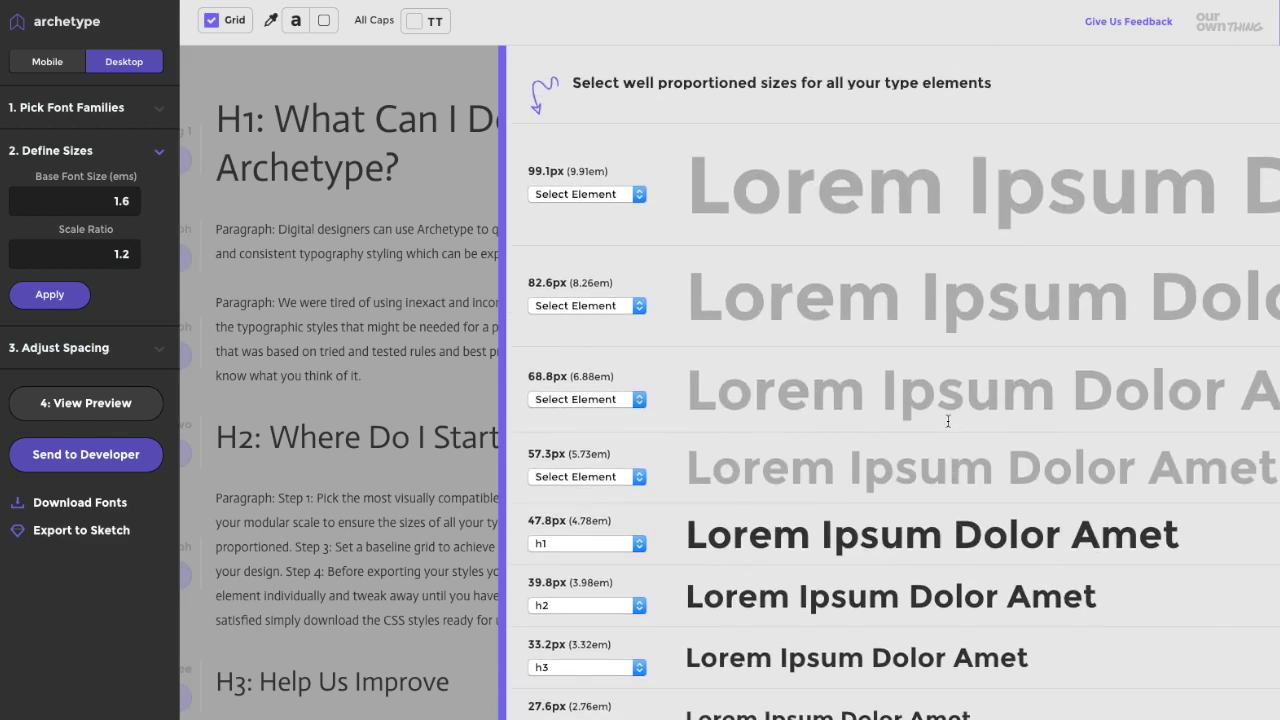
{"action": "scroll", "coordinate": [955, 526], "scroll_direction": "down", "scroll_amount": 3}
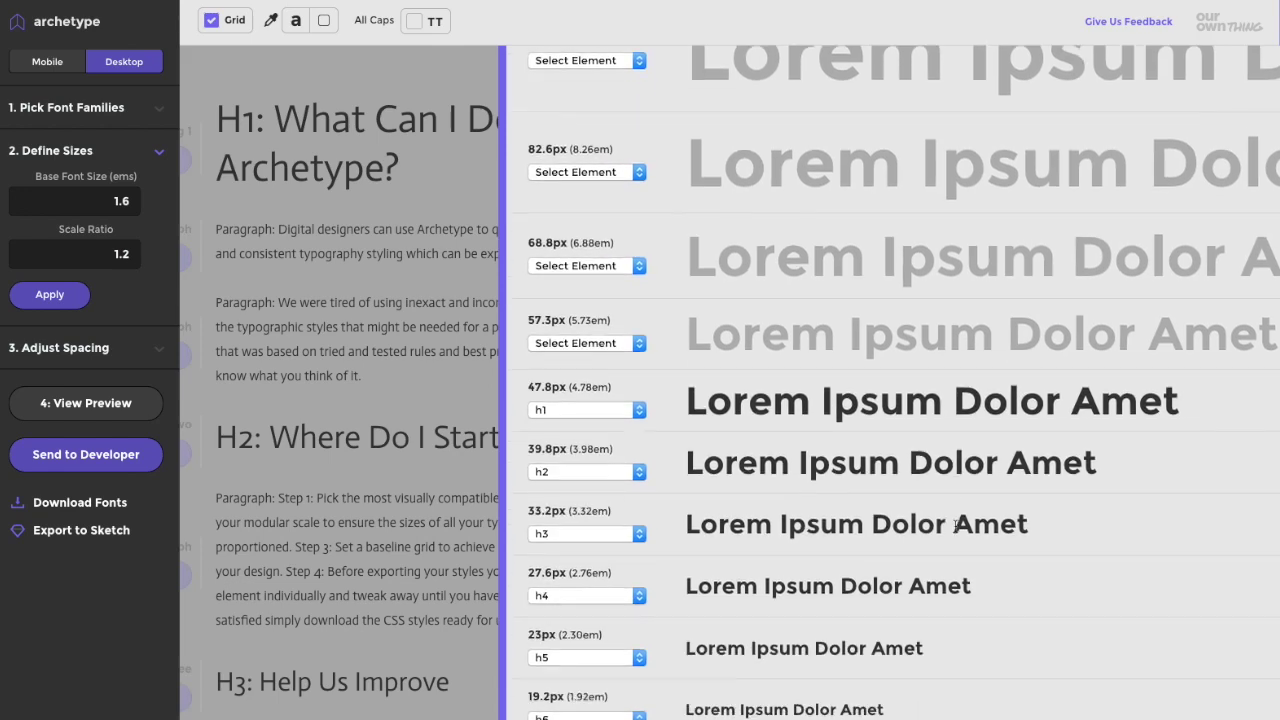
{"action": "scroll", "coordinate": [955, 526], "scroll_direction": "up", "scroll_amount": 3}
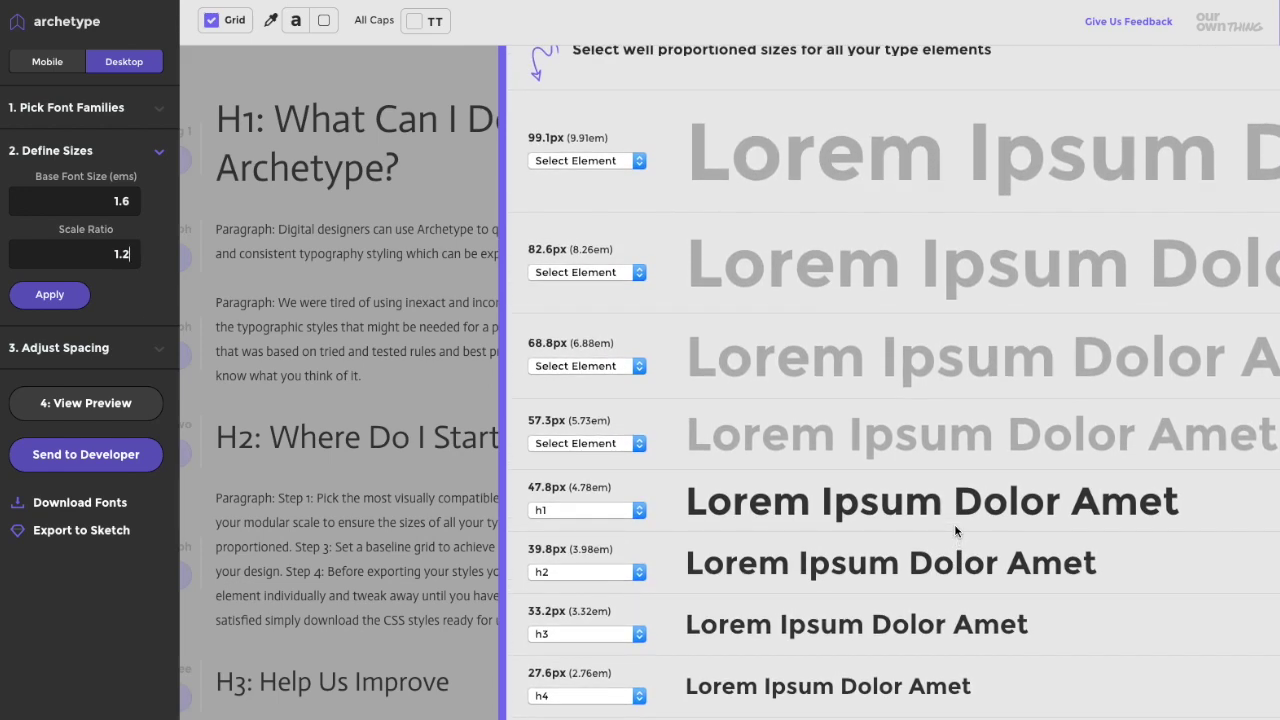
{"action": "scroll", "coordinate": [955, 530], "scroll_direction": "up", "scroll_amount": 1}
{"action": "scroll", "coordinate": [955, 526], "scroll_direction": "down", "scroll_amount": 2}
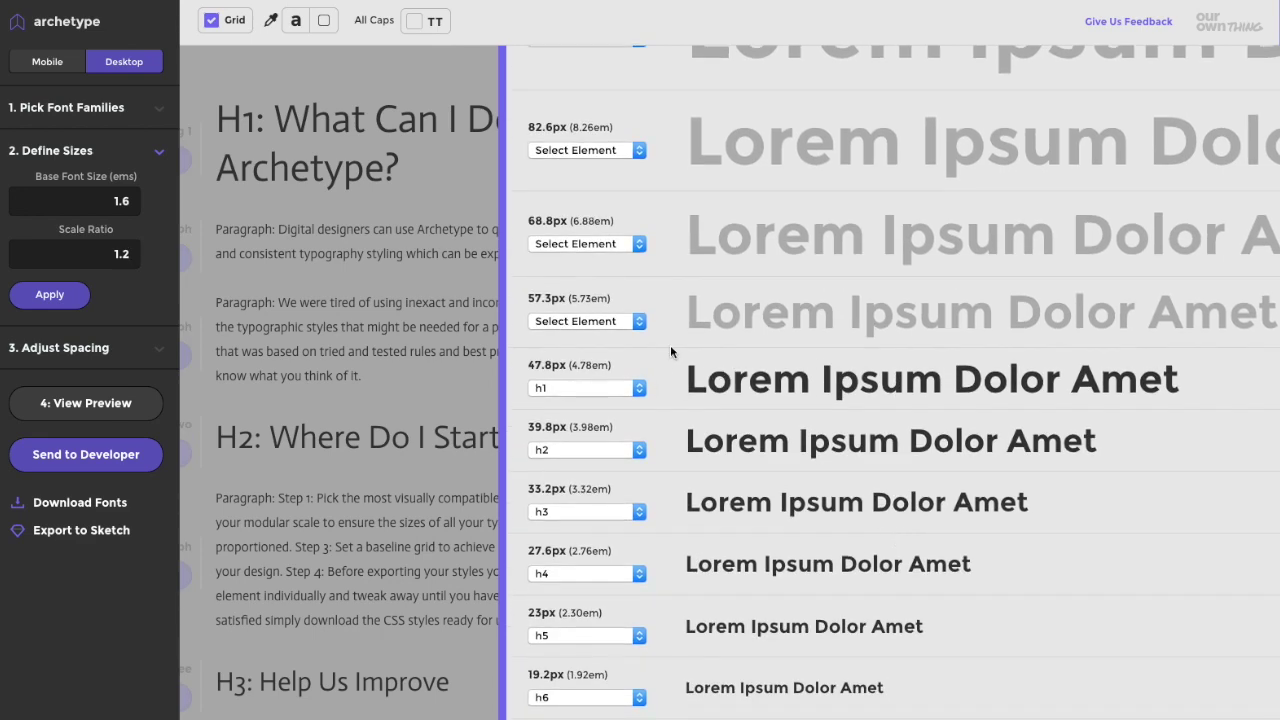
Step: Assign the h1 element to the 82.6px size
{"action": "scroll", "coordinate": [672, 350], "scroll_direction": "up", "scroll_amount": 3}
{"action": "left_click", "coordinate": [638, 279]}
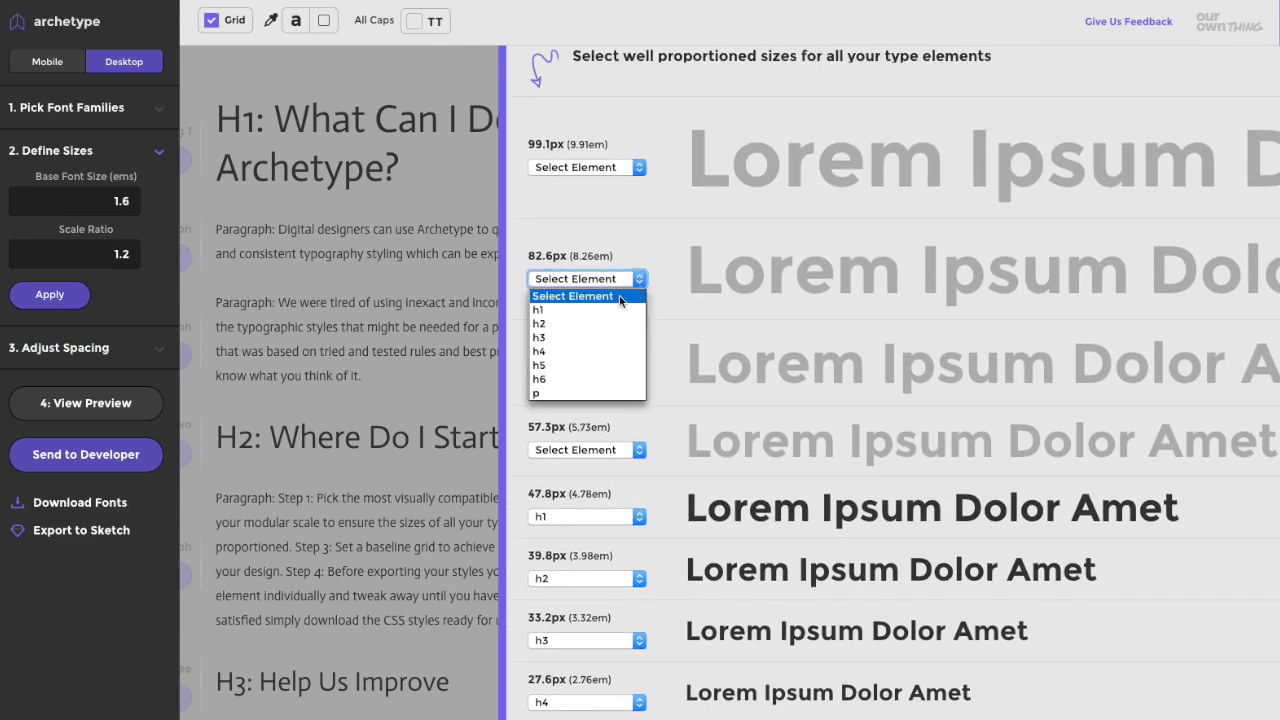
{"action": "left_click", "coordinate": [615, 307]}
{"action": "scroll", "coordinate": [1041, 436], "scroll_direction": "down", "scroll_amount": 3}
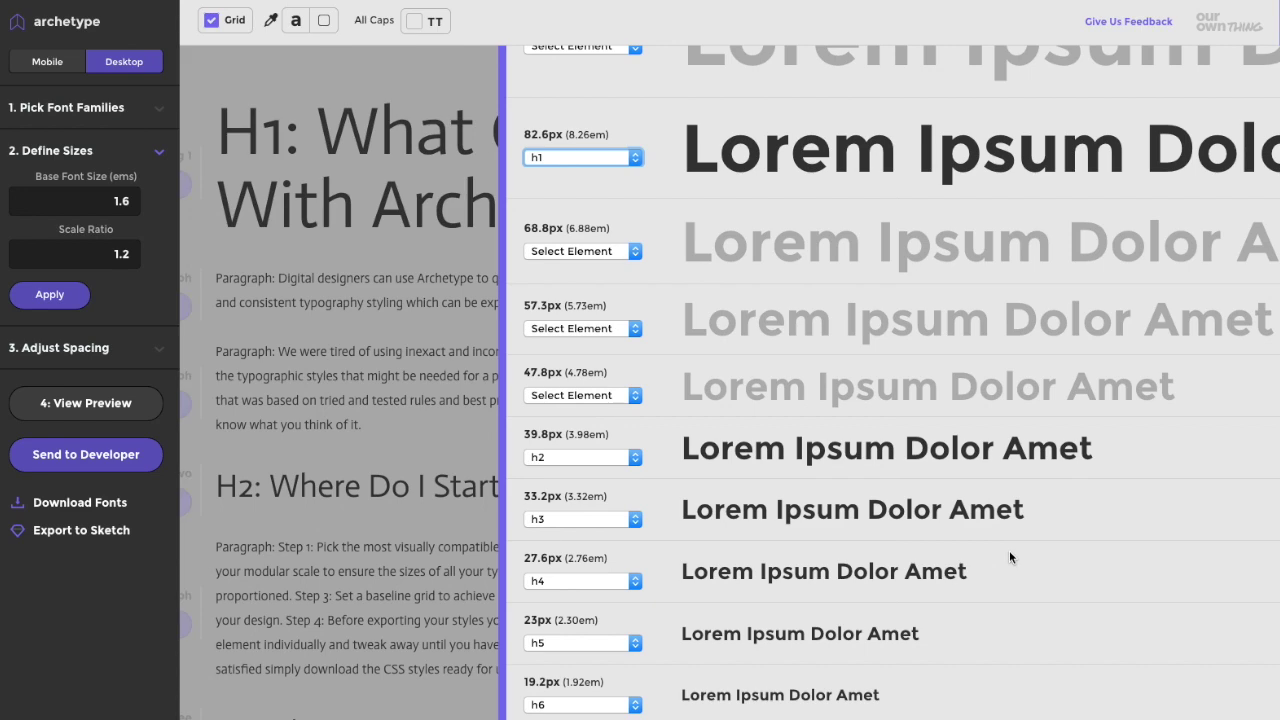
{"action": "scroll", "coordinate": [1009, 550], "scroll_direction": "down", "scroll_amount": 2}
{"action": "scroll", "coordinate": [1009, 550], "scroll_direction": "up", "scroll_amount": 4}
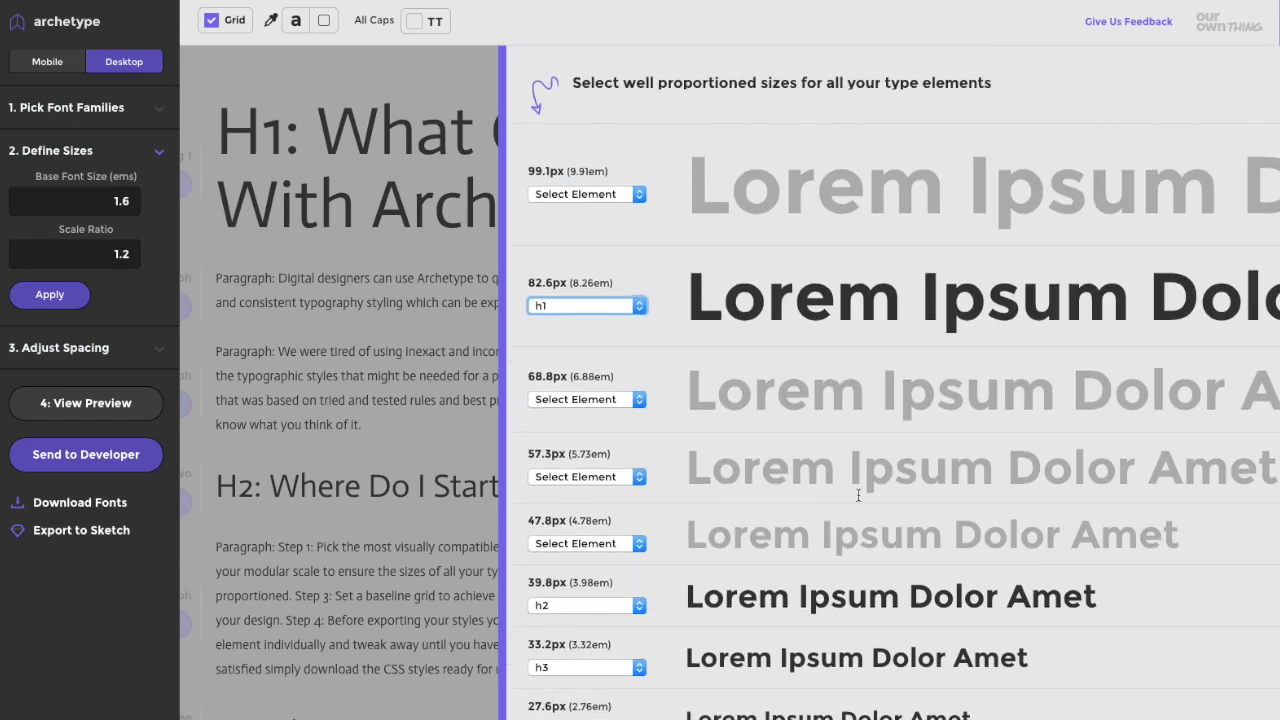
Step: Assign the h2 element to the 47.8px size
{"action": "scroll", "coordinate": [858, 500], "scroll_direction": "down", "scroll_amount": 2}
{"action": "left_click", "coordinate": [641, 359]}
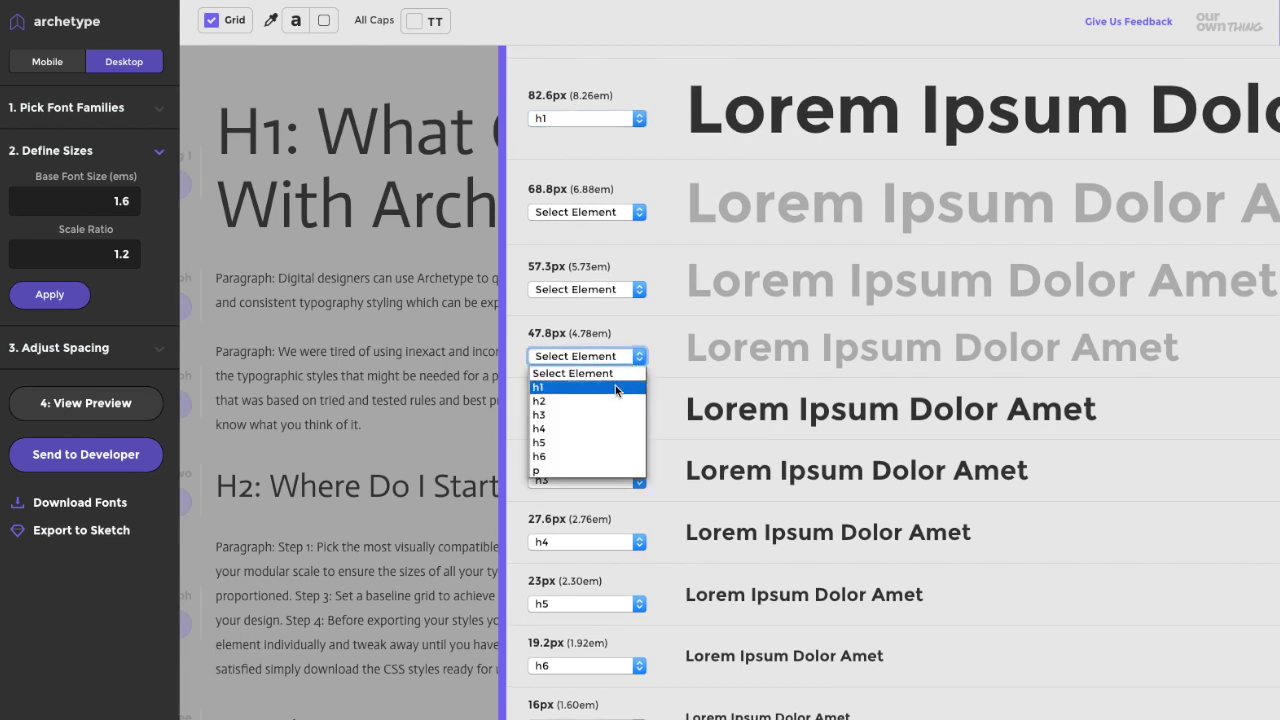
{"action": "left_click", "coordinate": [613, 402]}
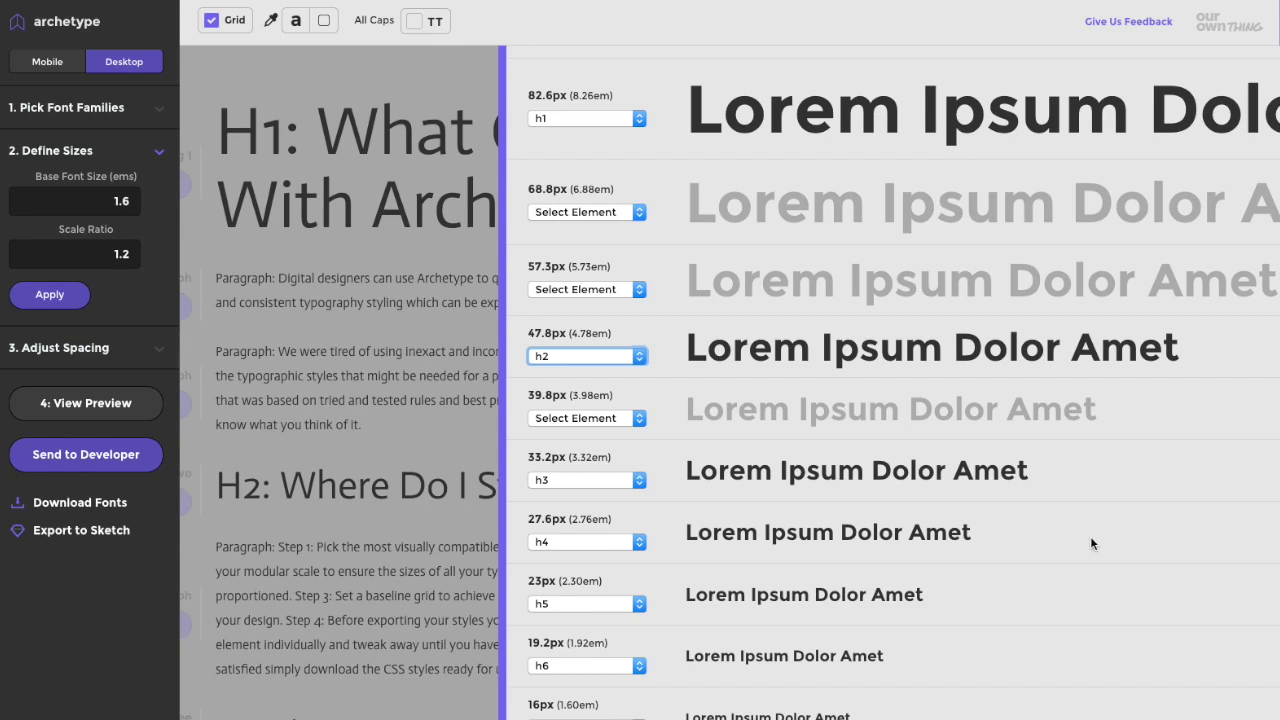
{"action": "scroll", "coordinate": [1092, 542], "scroll_direction": "up", "scroll_amount": 3}
{"action": "scroll", "coordinate": [1094, 545], "scroll_direction": "down", "scroll_amount": 5}
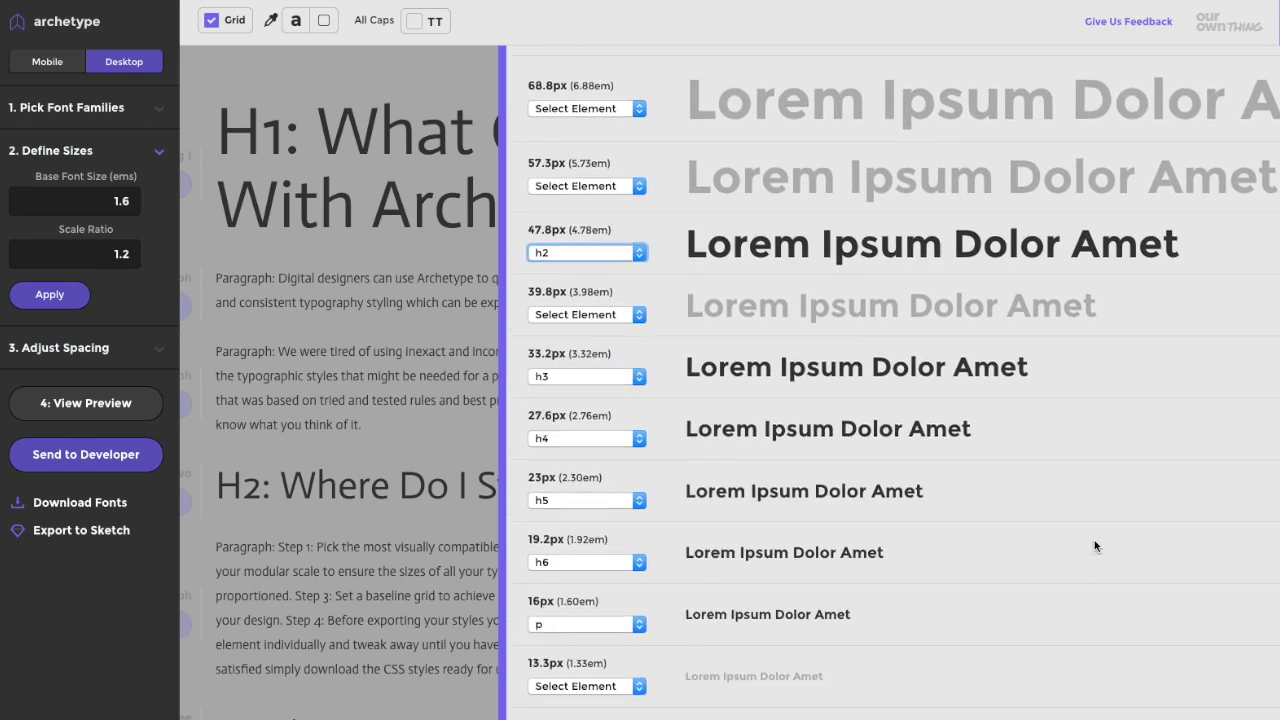
Step: Apply the defined type sizes and review the resulting headings and paragraphs on the spacing page
{"action": "scroll", "coordinate": [1094, 546], "scroll_direction": "down", "scroll_amount": 1}
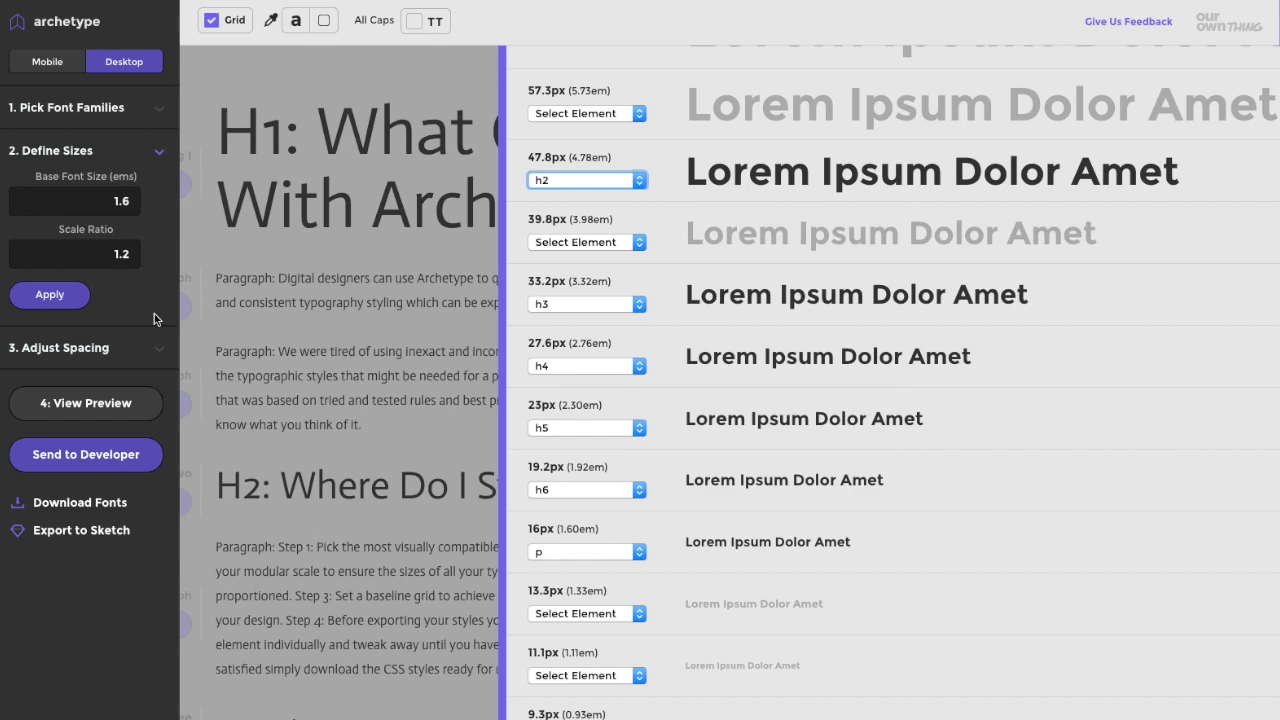
{"action": "left_click", "coordinate": [50, 295]}
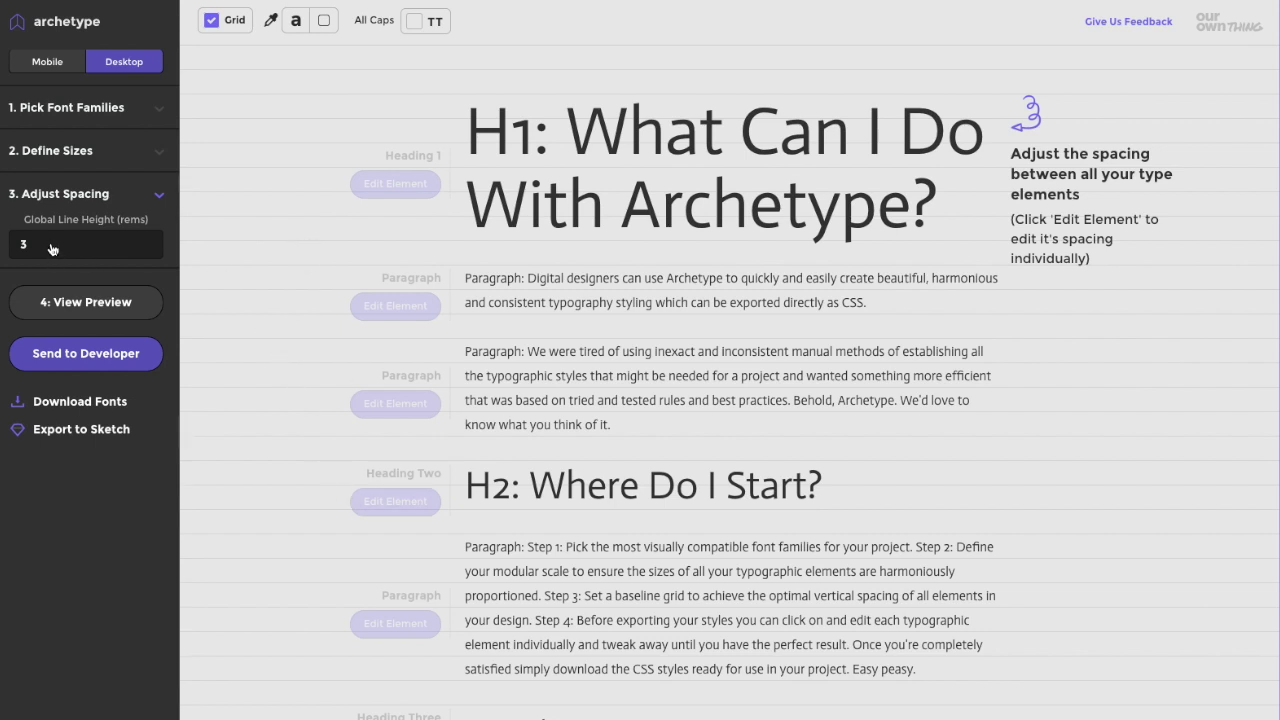
{"action": "scroll", "coordinate": [907, 508], "scroll_direction": "down", "scroll_amount": 6}
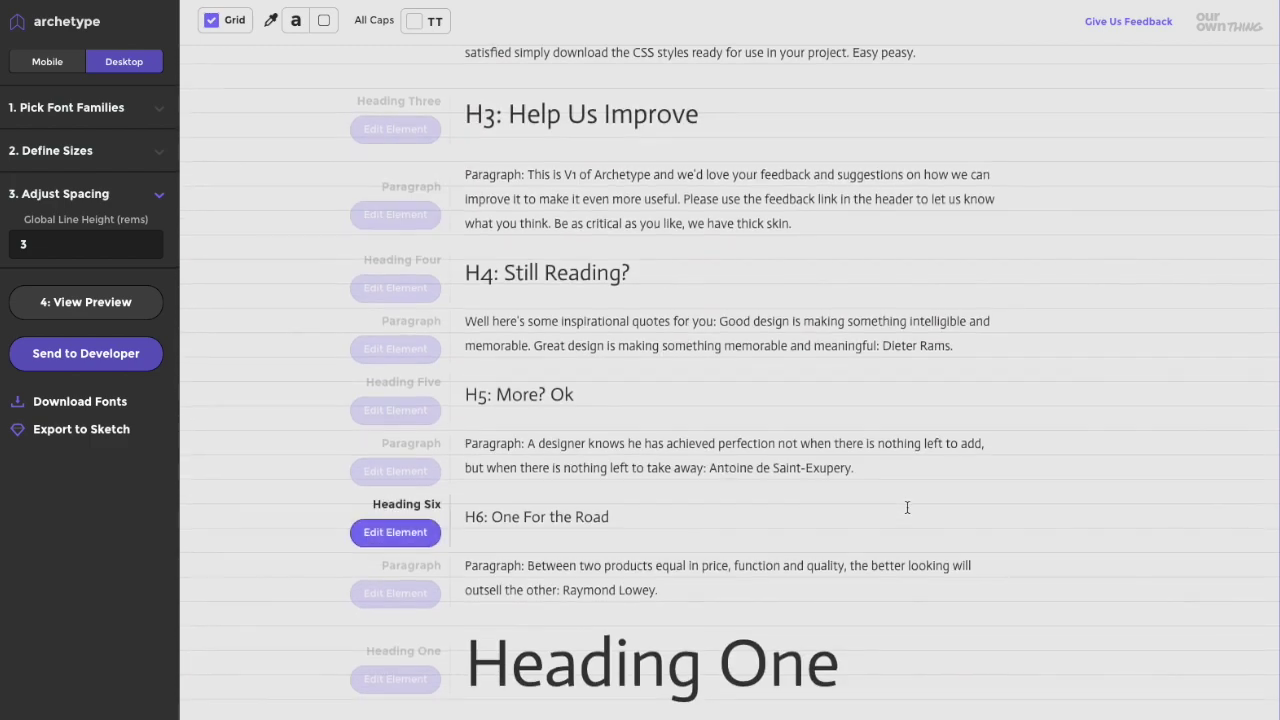
{"action": "scroll", "coordinate": [907, 508], "scroll_direction": "up", "scroll_amount": 7}
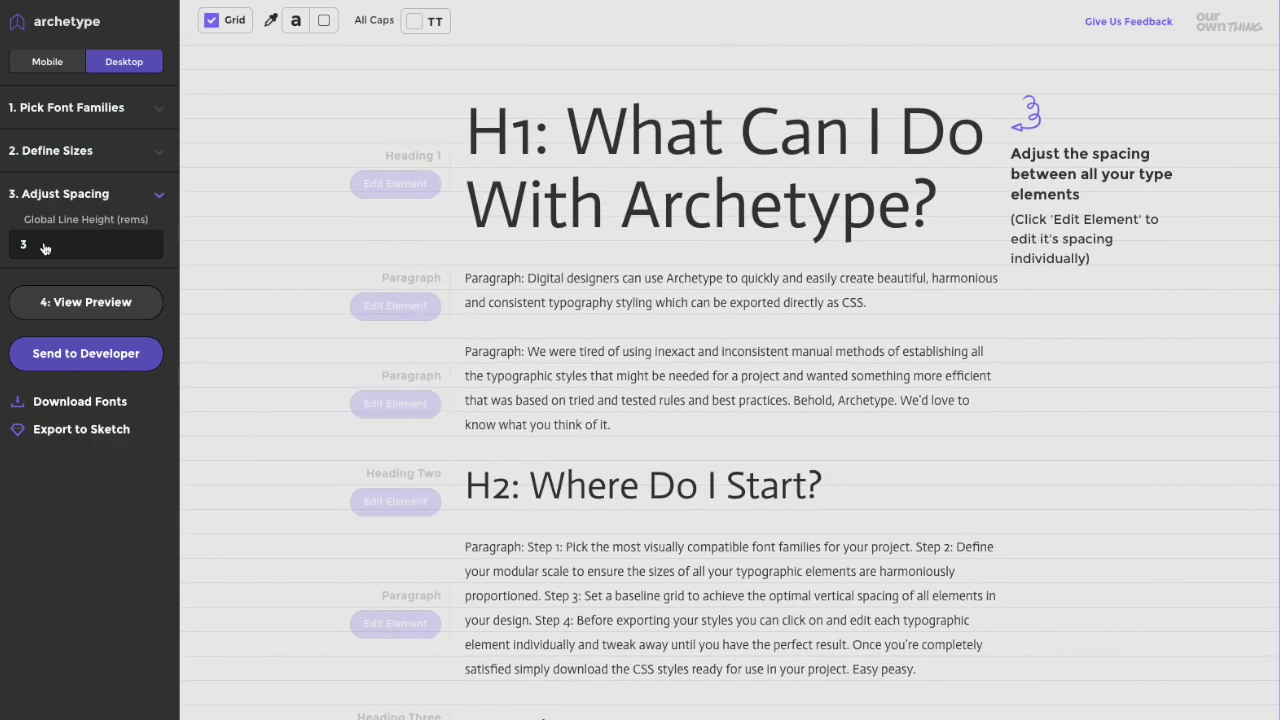
Step: Set the global line height to 4 rems and review the spacing of the text elements
{"action": "key", "text": "BackSpace"}
{"action": "type", "text": "4"}
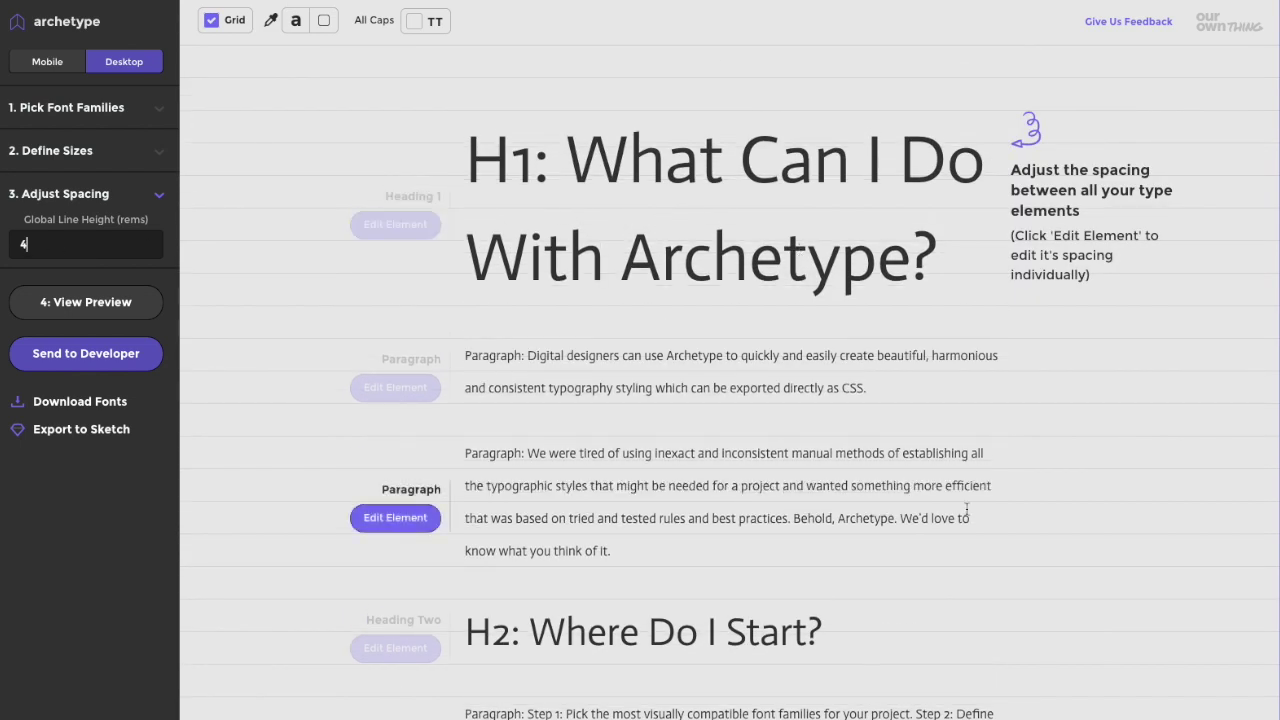
{"action": "scroll", "coordinate": [966, 514], "scroll_direction": "down", "scroll_amount": 5}
{"action": "scroll", "coordinate": [966, 508], "scroll_direction": "down", "scroll_amount": 5}
{"action": "scroll", "coordinate": [966, 508], "scroll_direction": "up", "scroll_amount": 7}
{"action": "scroll", "coordinate": [966, 510], "scroll_direction": "up", "scroll_amount": 2}
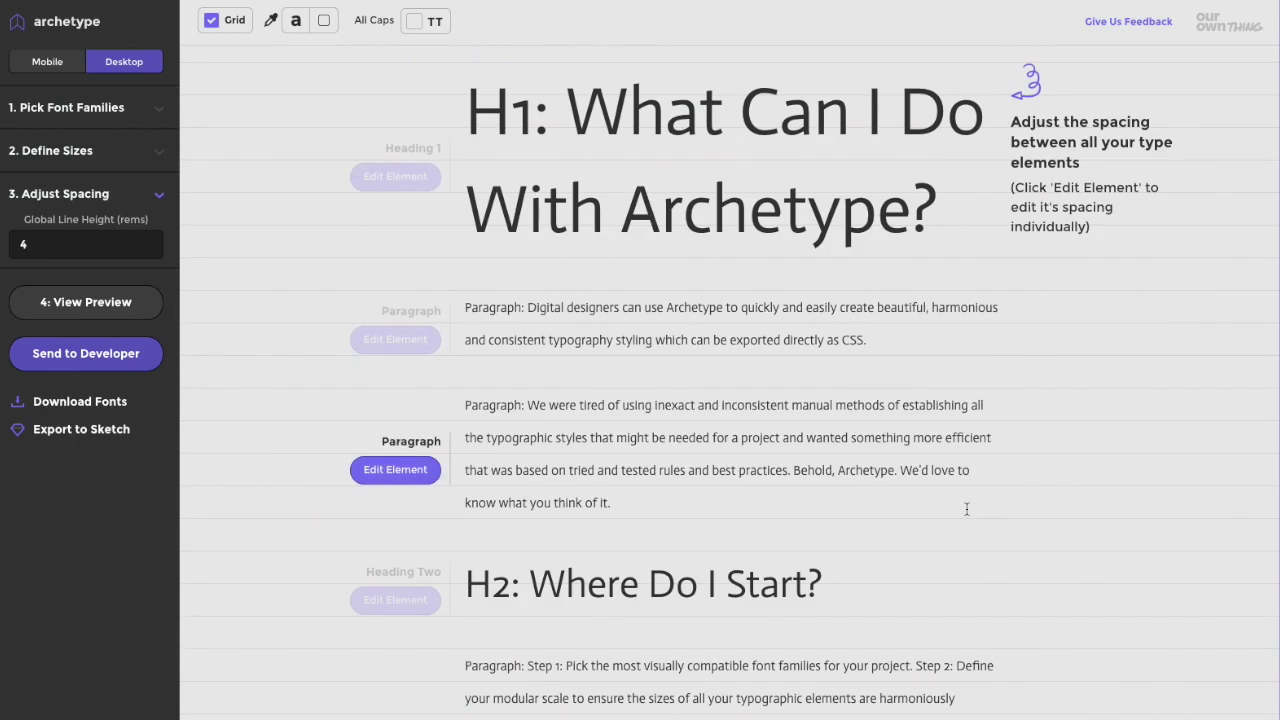
Step: Set the global line height to 3.6 rems and check the spacing of all headings and paragraphs
{"action": "left_click_drag", "start_coordinate": [46, 248], "coordinate": [2, 241]}
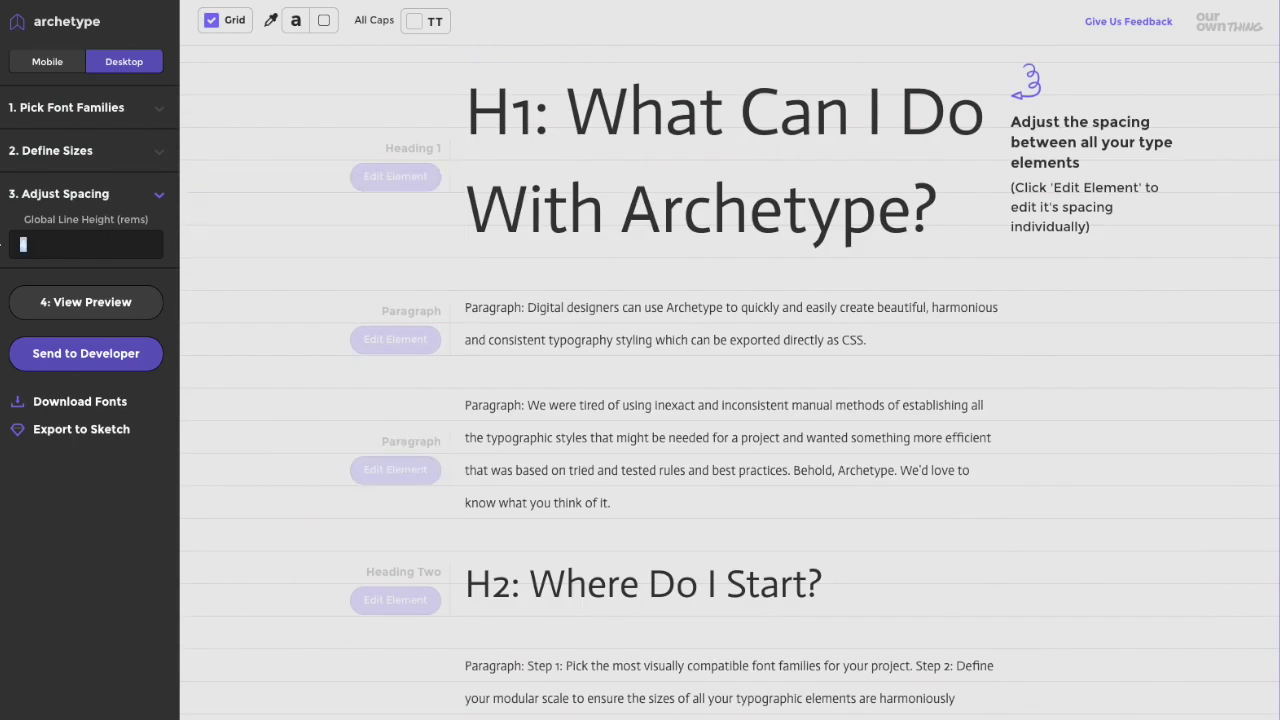
{"action": "type", "text": "3.6"}
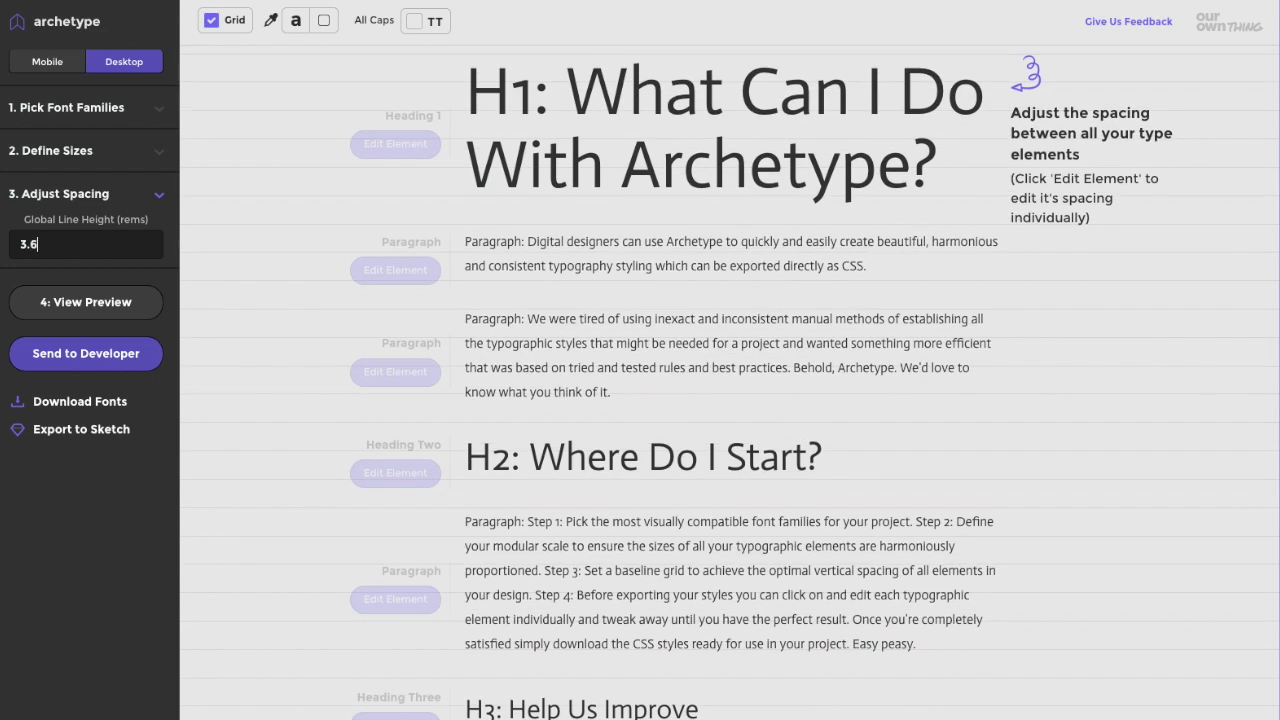
{"action": "scroll", "coordinate": [1064, 412], "scroll_direction": "down", "scroll_amount": 5}
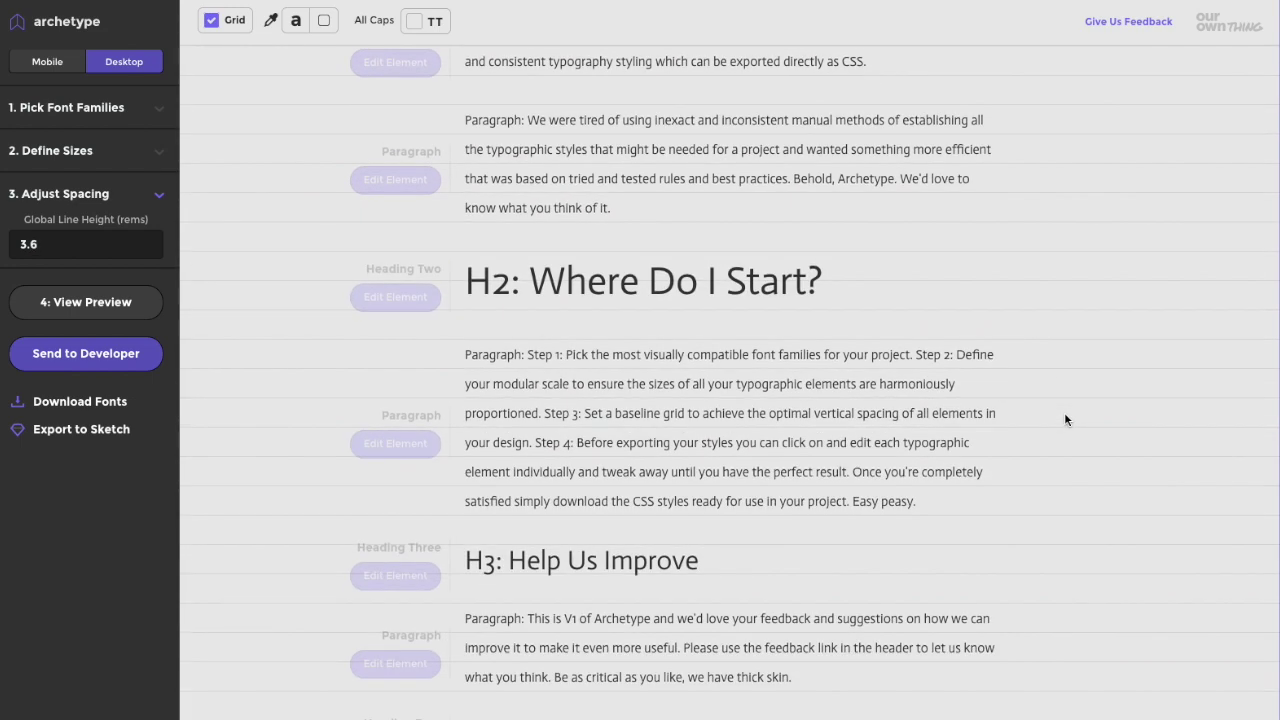
{"action": "scroll", "coordinate": [1065, 418], "scroll_direction": "down", "scroll_amount": 5}
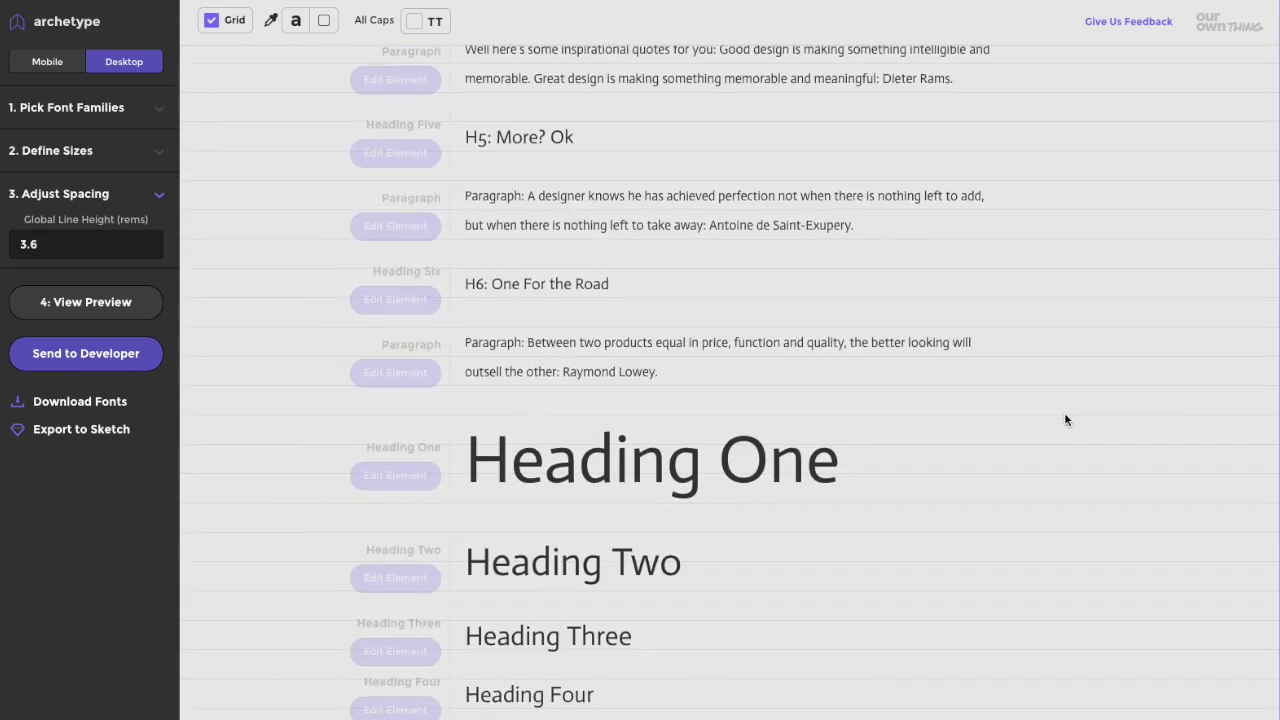
{"action": "scroll", "coordinate": [1065, 419], "scroll_direction": "up", "scroll_amount": 10}
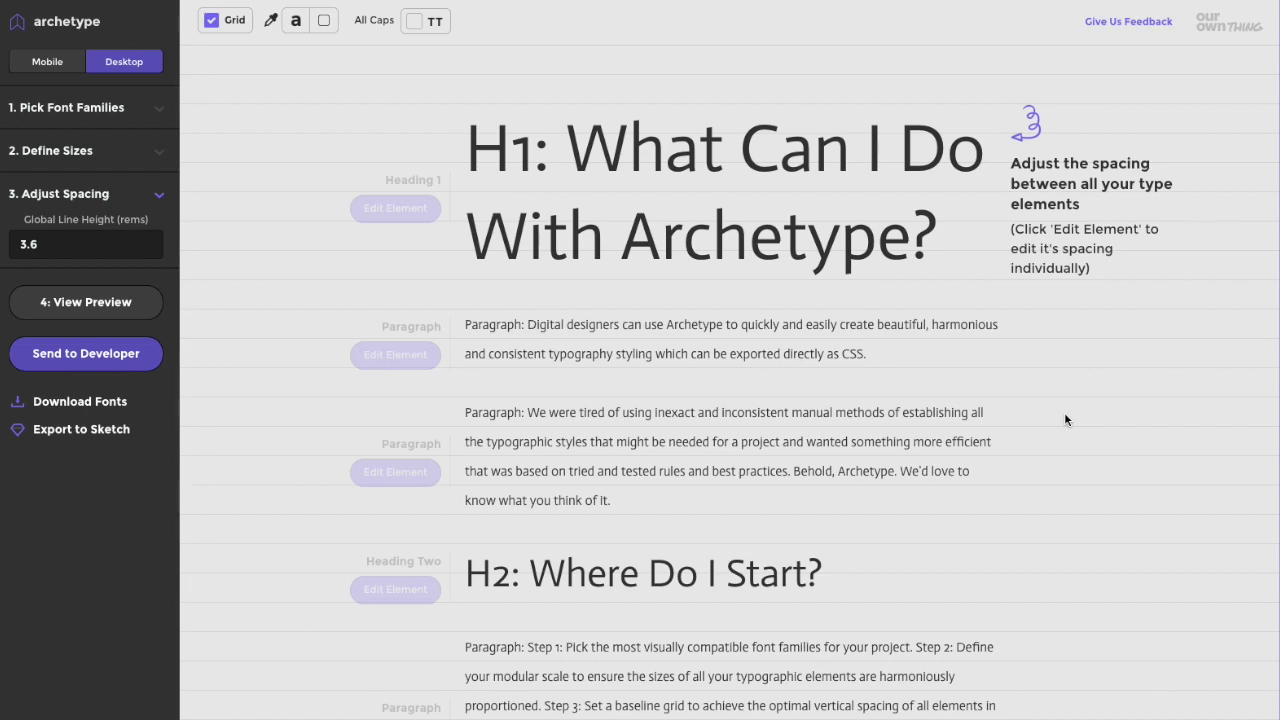
{"action": "scroll", "coordinate": [1065, 419], "scroll_direction": "down", "scroll_amount": 5}
{"action": "scroll", "coordinate": [1065, 419], "scroll_direction": "down", "scroll_amount": 3}
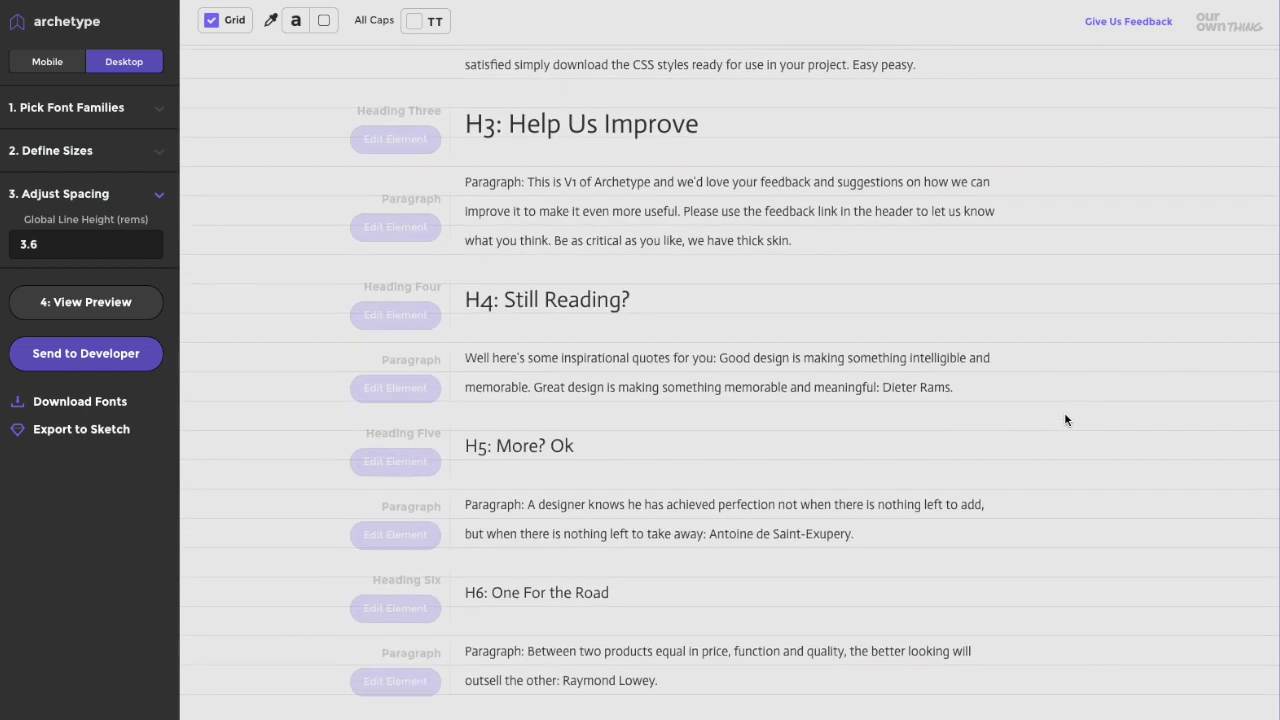
{"action": "scroll", "coordinate": [570, 262], "scroll_direction": "down", "scroll_amount": 1}
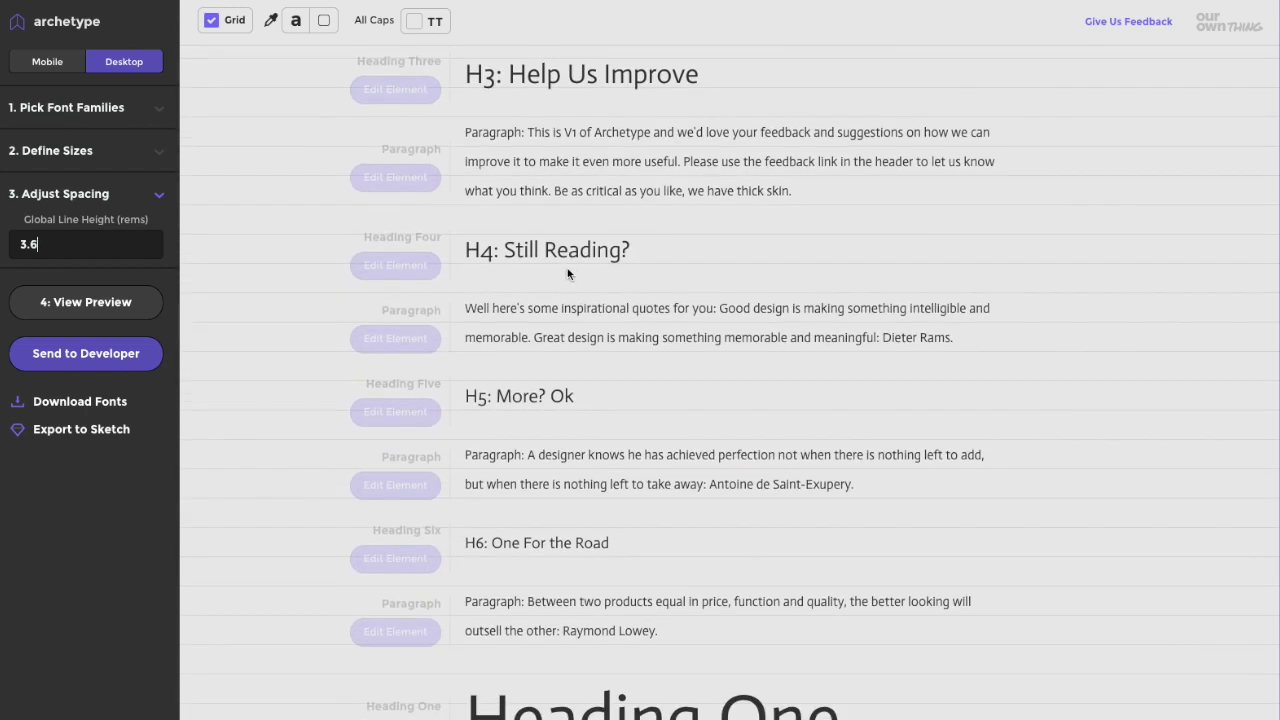
Step: Open the individual settings of the Heading Four element and switch its all-caps style on and off again
{"action": "left_click", "coordinate": [415, 270]}
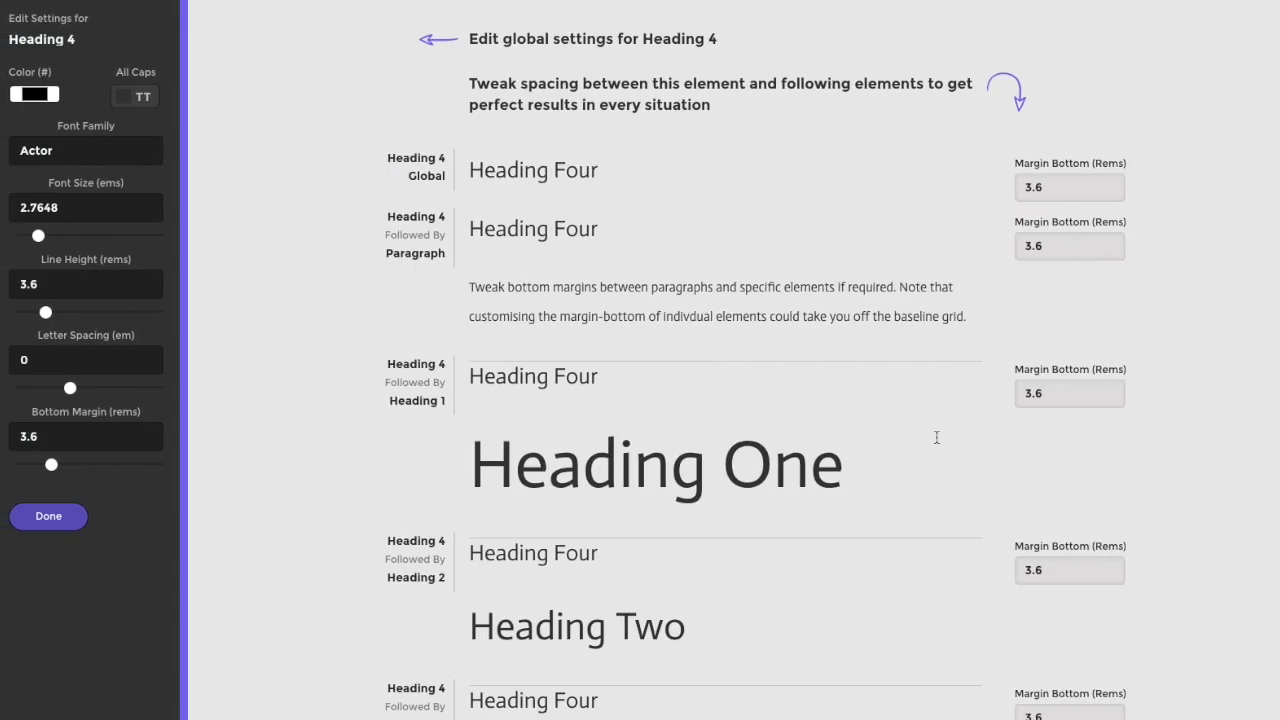
{"action": "scroll", "coordinate": [756, 368], "scroll_direction": "down", "scroll_amount": 1}
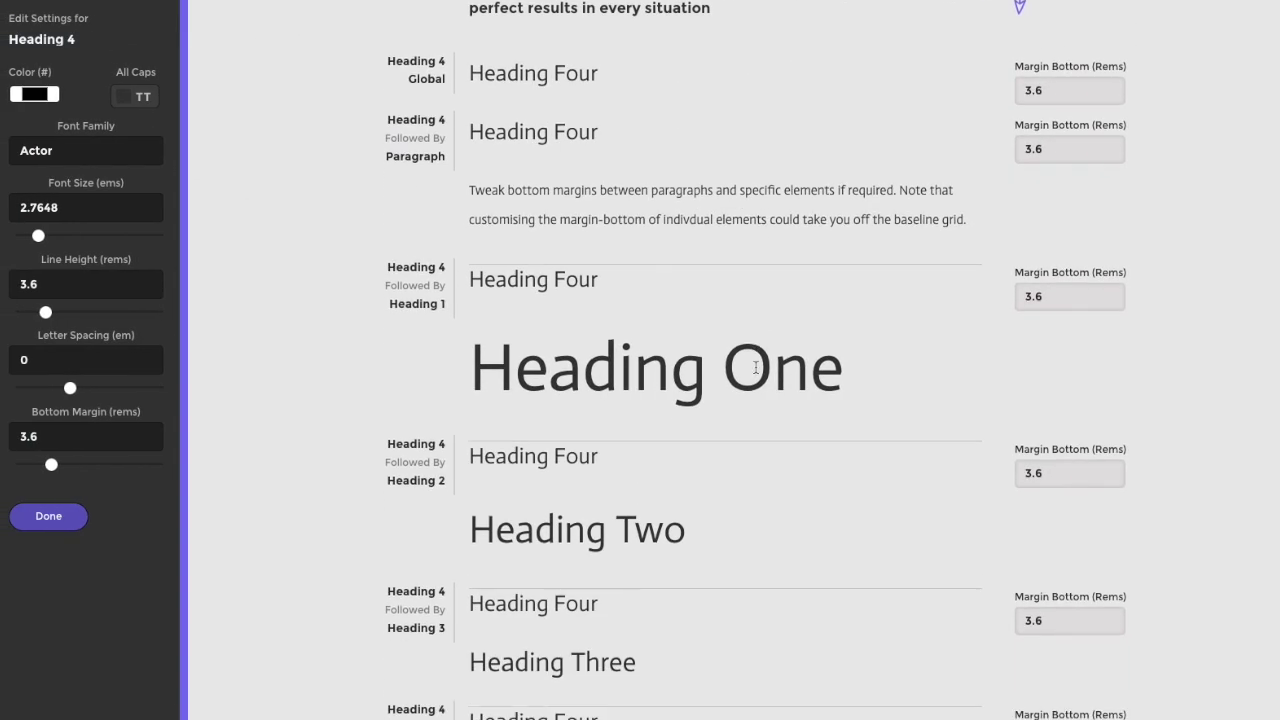
{"action": "scroll", "coordinate": [756, 368], "scroll_direction": "up", "scroll_amount": 1}
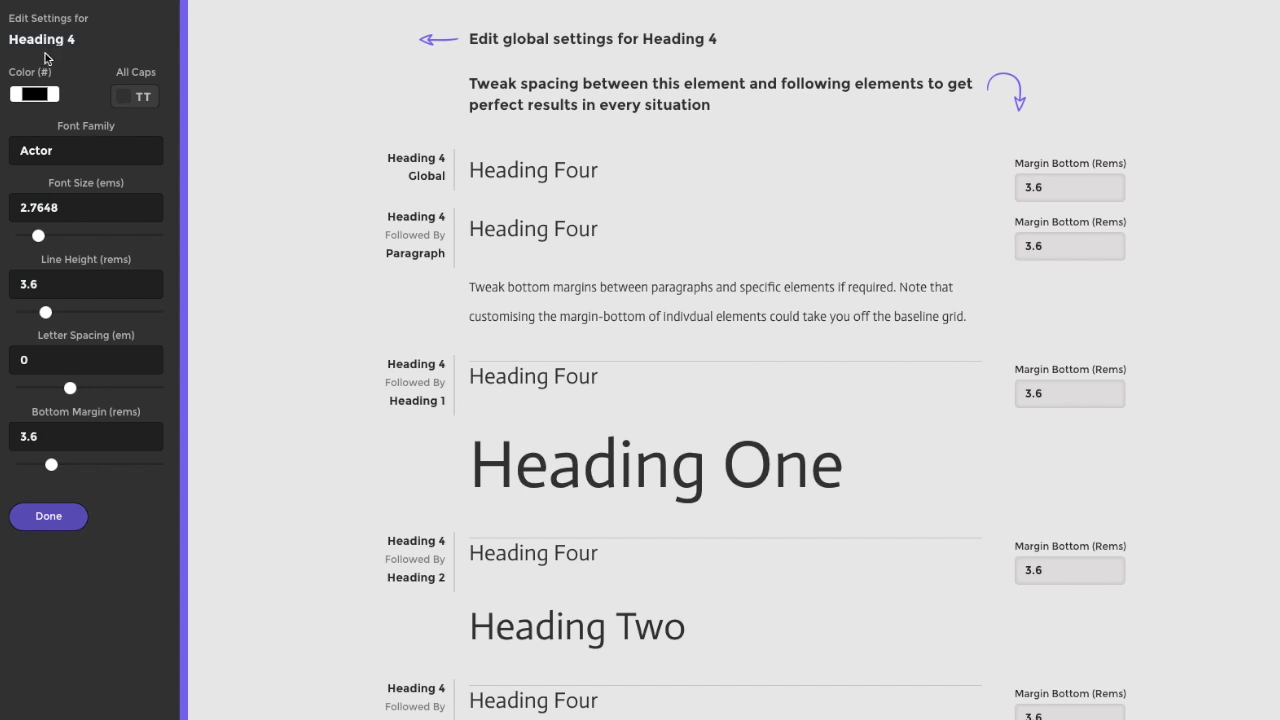
{"action": "left_click", "coordinate": [127, 98]}
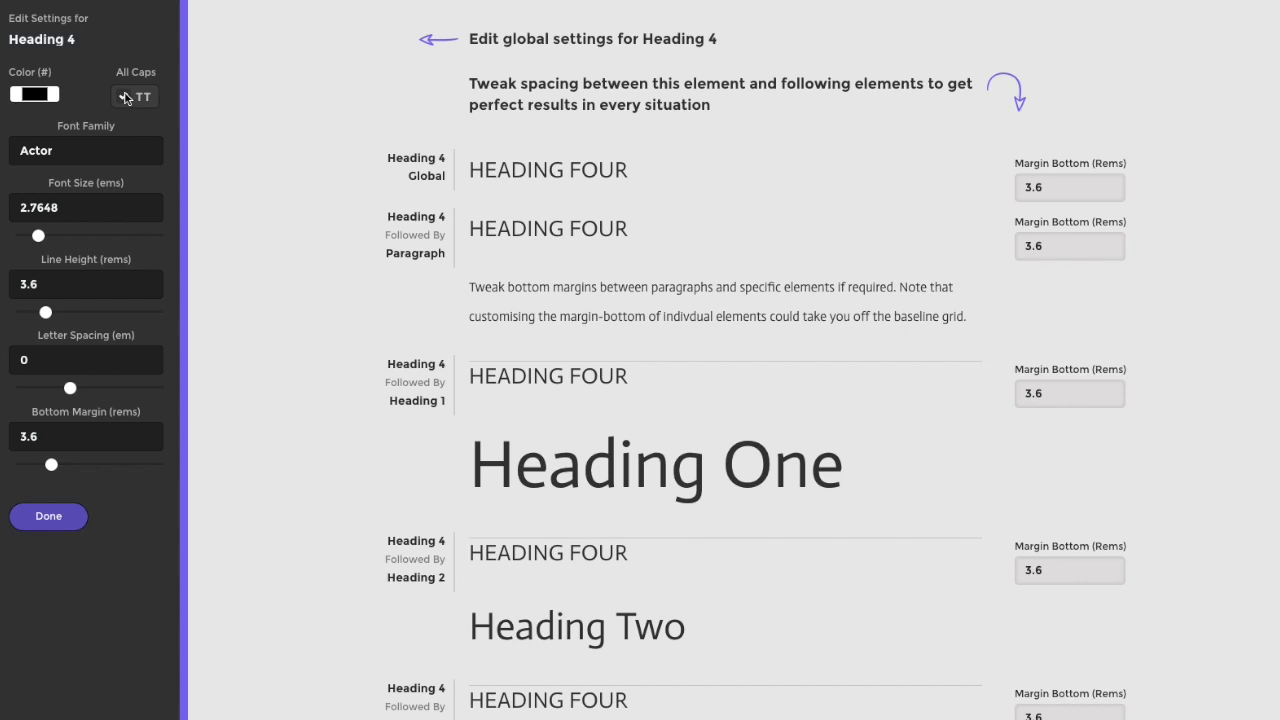
{"action": "left_click", "coordinate": [125, 98]}
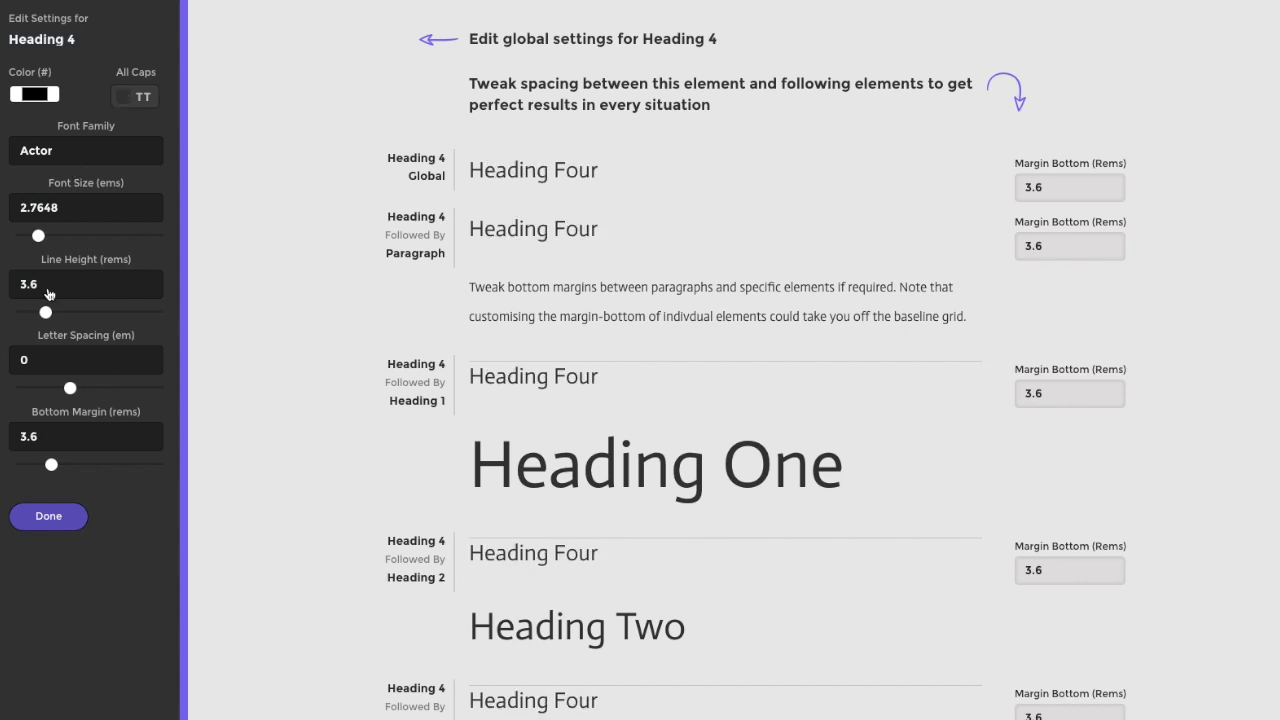
Step: Increase the letter spacing of Heading 4 to 0.46 em and review the element combinations
{"action": "left_click_drag", "start_coordinate": [70, 388], "coordinate": [112, 388]}
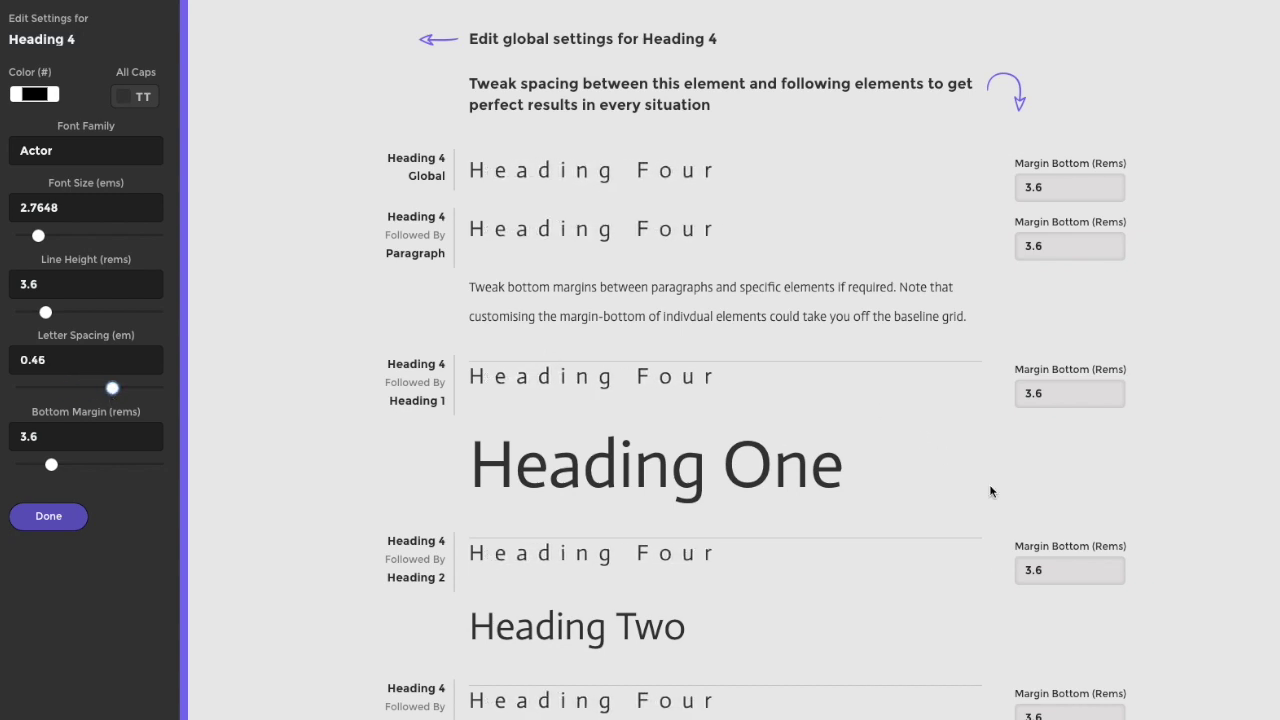
{"action": "scroll", "coordinate": [990, 491], "scroll_direction": "down", "scroll_amount": 5}
{"action": "scroll", "coordinate": [990, 491], "scroll_direction": "up", "scroll_amount": 2}
{"action": "scroll", "coordinate": [990, 491], "scroll_direction": "up", "scroll_amount": 3}
Step: Set the bottom margin of Heading 4 when followed by a paragraph to 2 rems
{"action": "left_click", "coordinate": [1063, 245]}
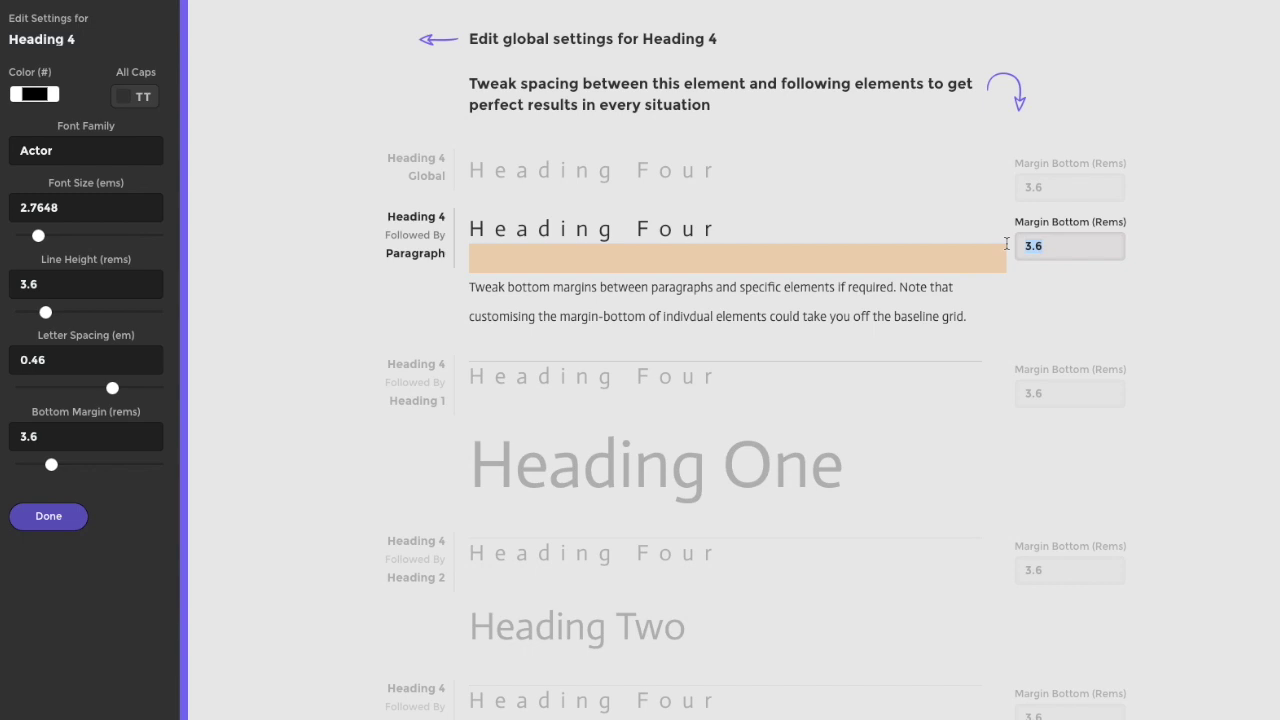
{"action": "type", "text": "3"}
{"action": "key", "text": "BackSpace"}
{"action": "type", "text": "2"}
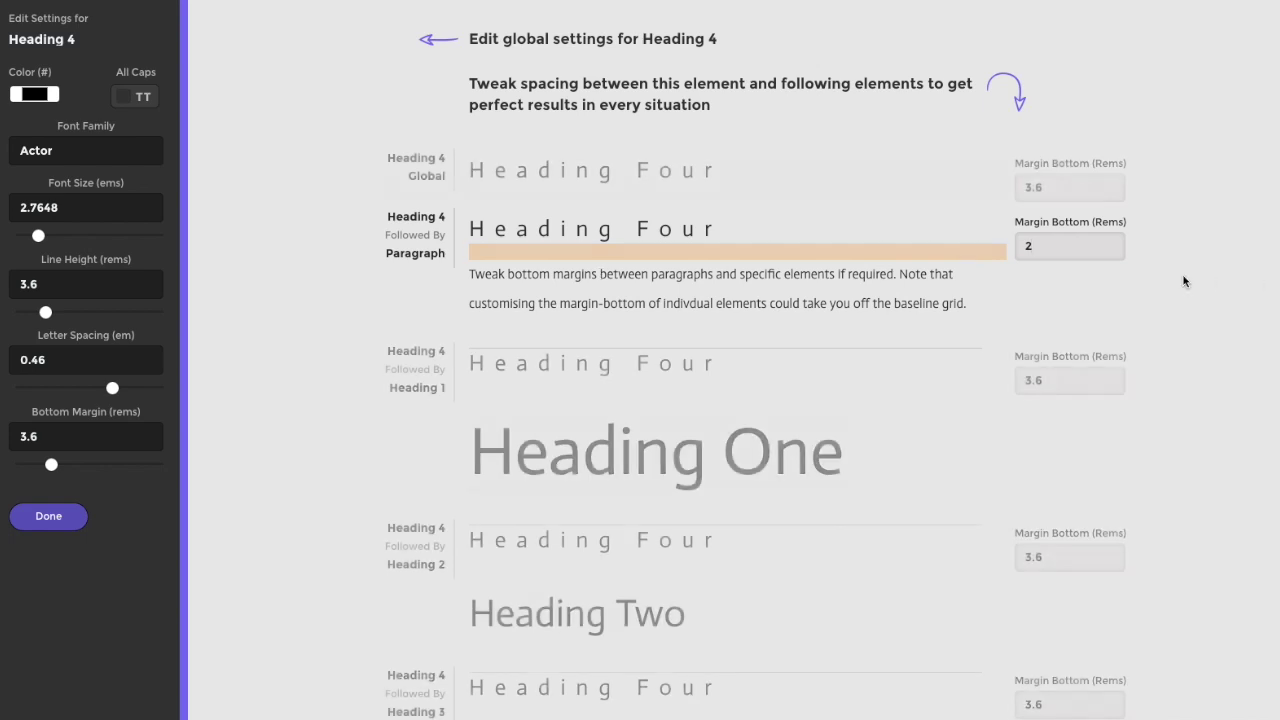
{"action": "left_click", "coordinate": [1183, 281]}
{"action": "scroll", "coordinate": [1160, 414], "scroll_direction": "down", "scroll_amount": 5}
{"action": "scroll", "coordinate": [1157, 479], "scroll_direction": "up", "scroll_amount": 5}
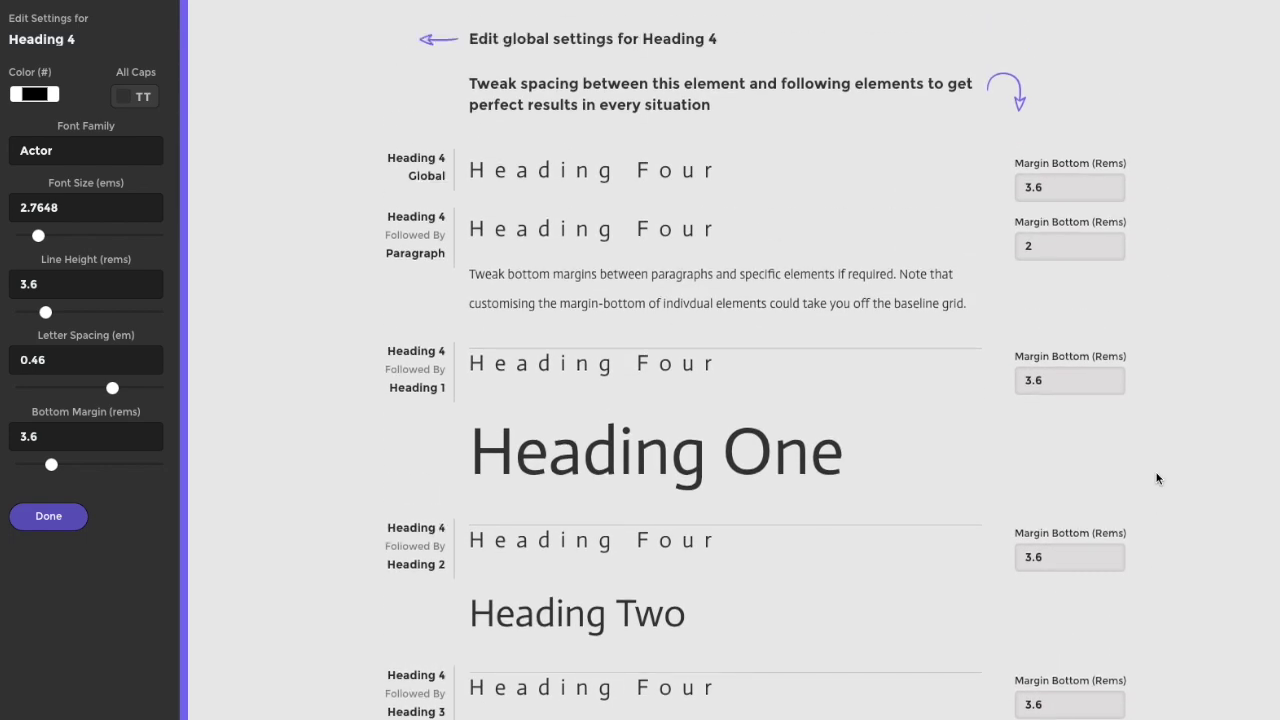
{"action": "scroll", "coordinate": [1157, 480], "scroll_direction": "down", "scroll_amount": 4}
{"action": "scroll", "coordinate": [1157, 480], "scroll_direction": "up", "scroll_amount": 4}
Step: Finish editing Heading 4 and review the spacing across the whole type specimen
{"action": "left_click", "coordinate": [49, 516]}
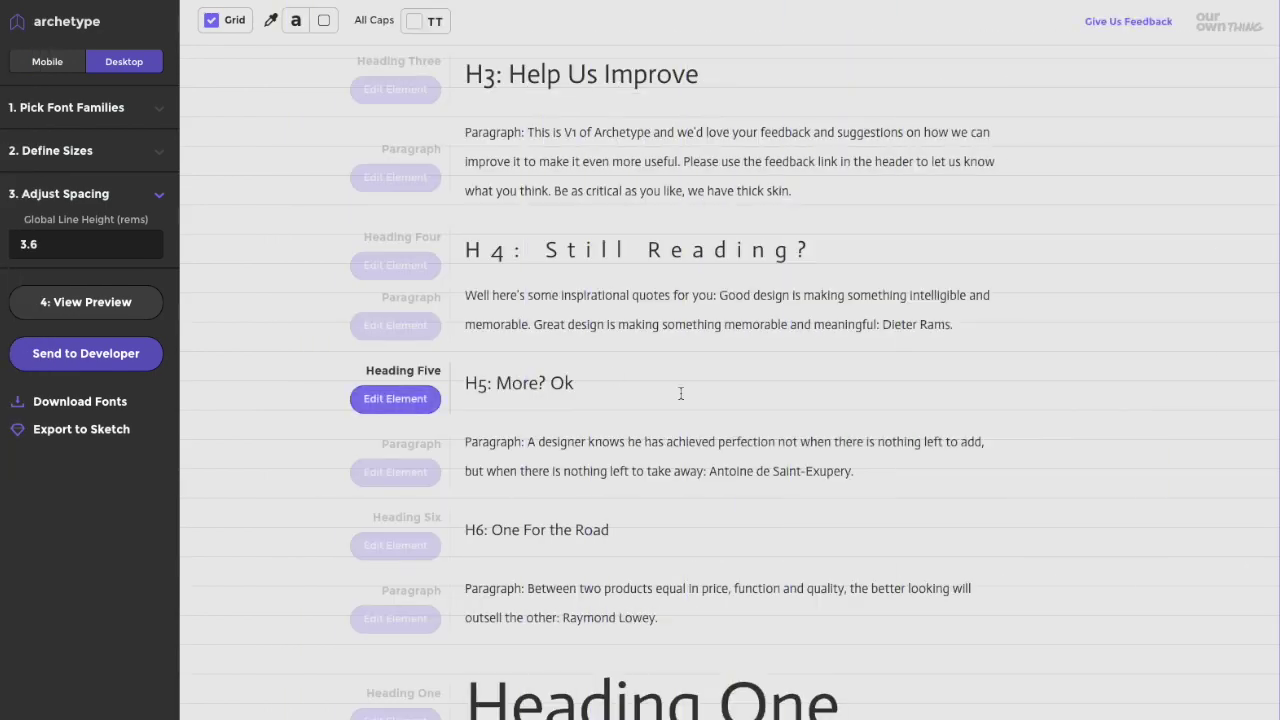
{"action": "scroll", "coordinate": [1030, 342], "scroll_direction": "up", "scroll_amount": 5}
{"action": "scroll", "coordinate": [1030, 342], "scroll_direction": "up", "scroll_amount": 4}
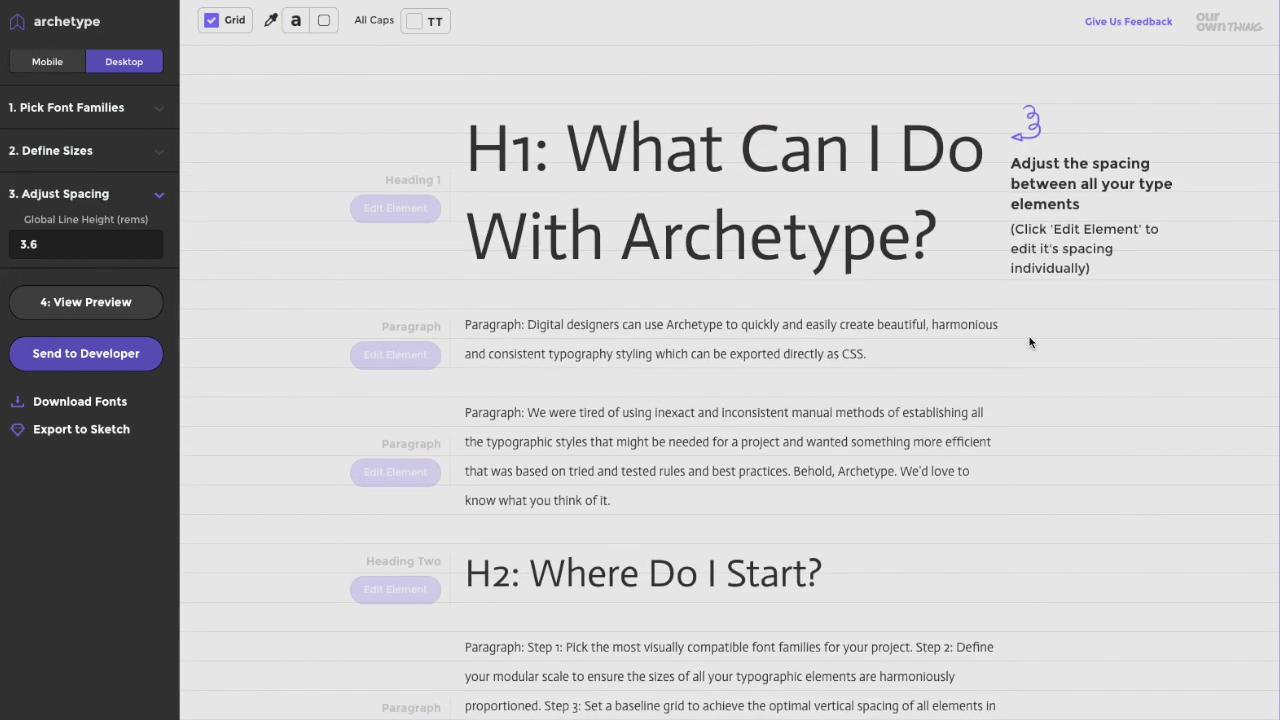
{"action": "scroll", "coordinate": [1030, 342], "scroll_direction": "down", "scroll_amount": 10}
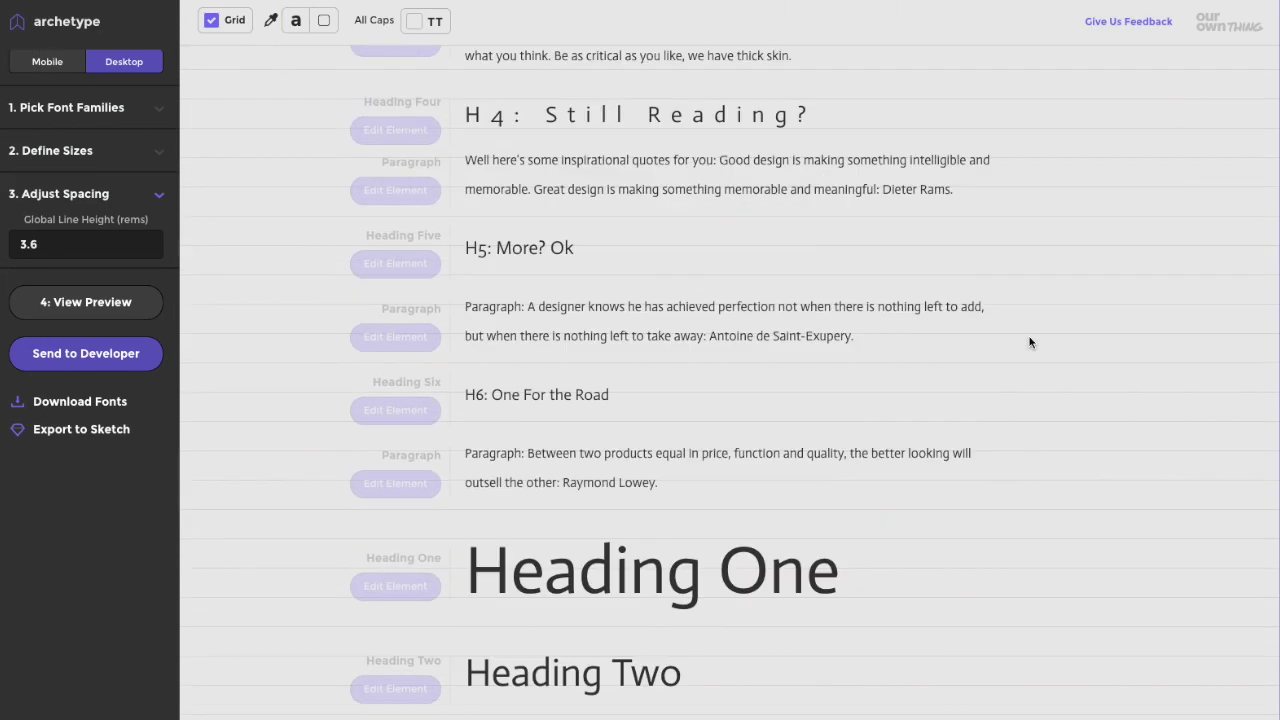
{"action": "scroll", "coordinate": [1030, 342], "scroll_direction": "down", "scroll_amount": 4}
{"action": "scroll", "coordinate": [1030, 342], "scroll_direction": "up", "scroll_amount": 14}
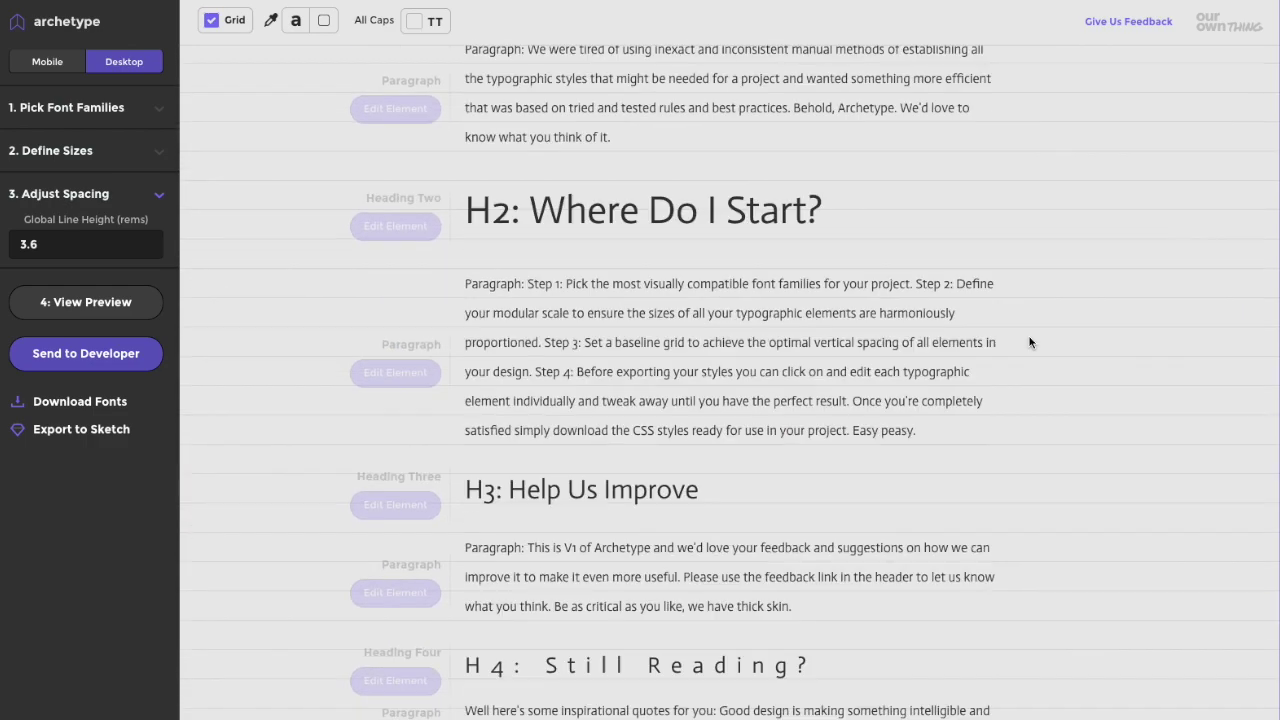
Step: Preview the full typography design with the pixel sizes of each element shown
{"action": "left_click", "coordinate": [88, 298]}
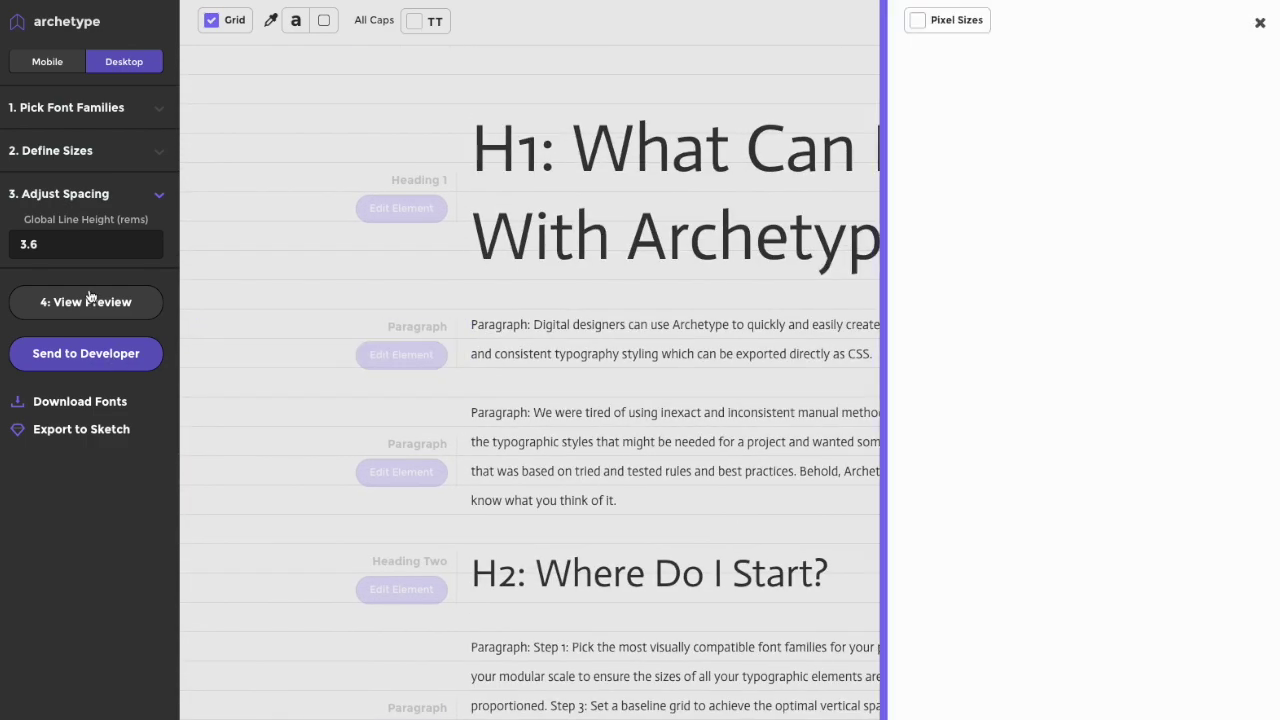
{"action": "scroll", "coordinate": [1007, 530], "scroll_direction": "down", "scroll_amount": 10}
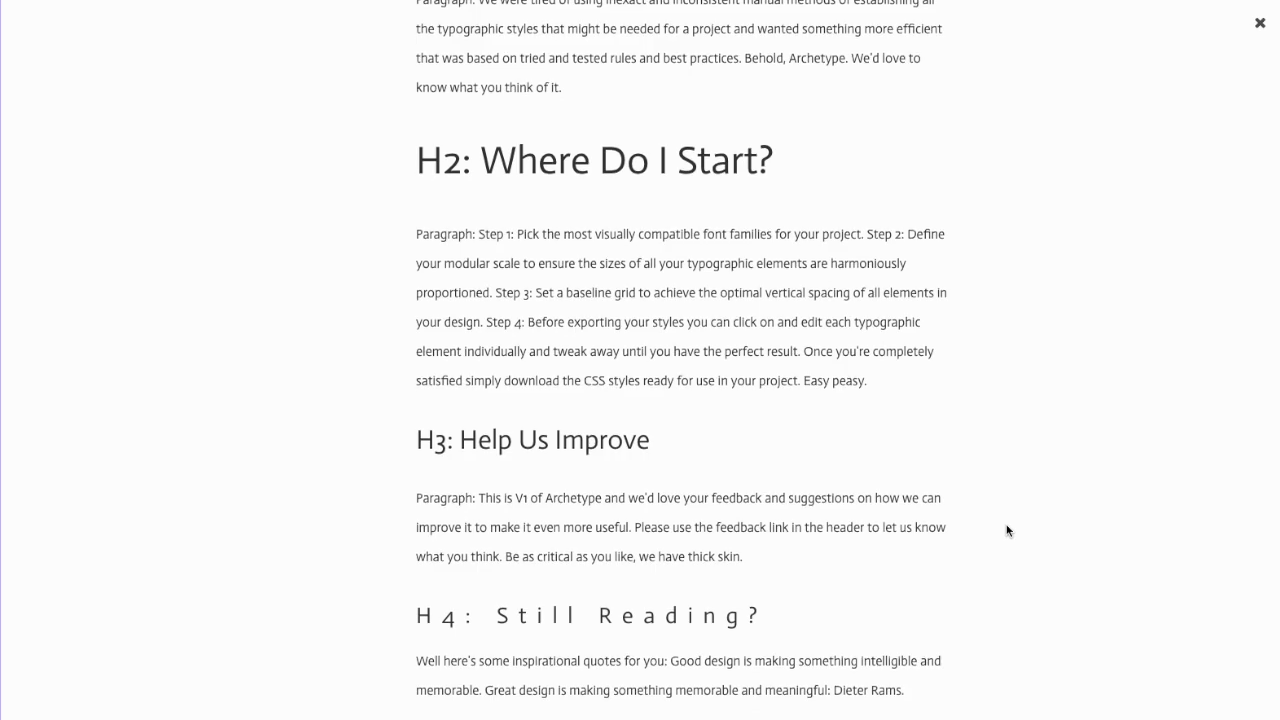
{"action": "scroll", "coordinate": [1007, 530], "scroll_direction": "up", "scroll_amount": 10}
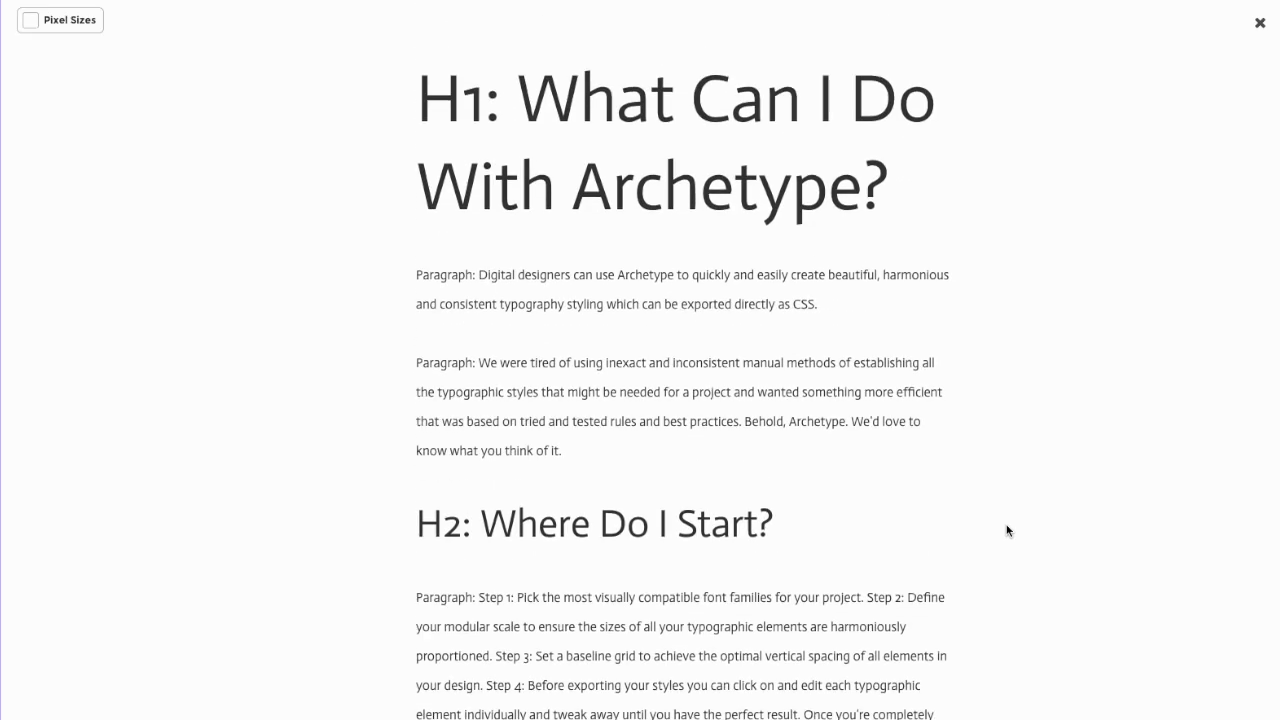
{"action": "left_click", "coordinate": [31, 23]}
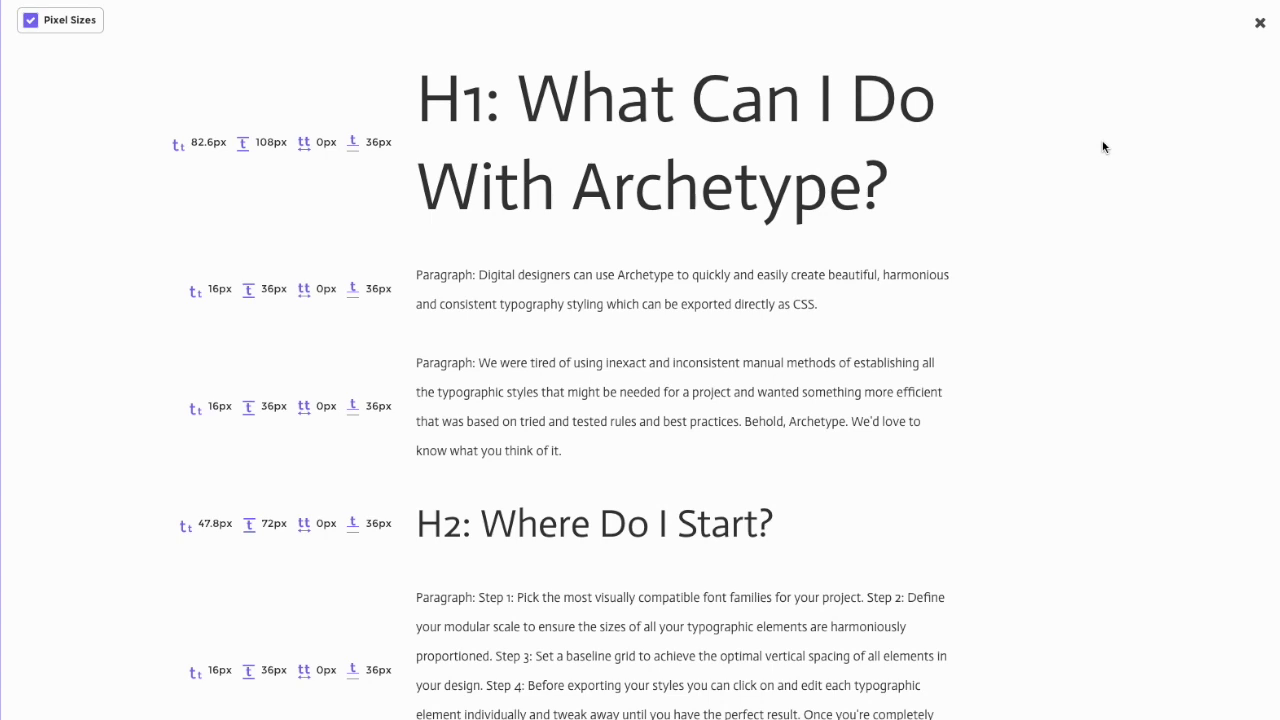
{"action": "left_click", "coordinate": [1262, 25]}
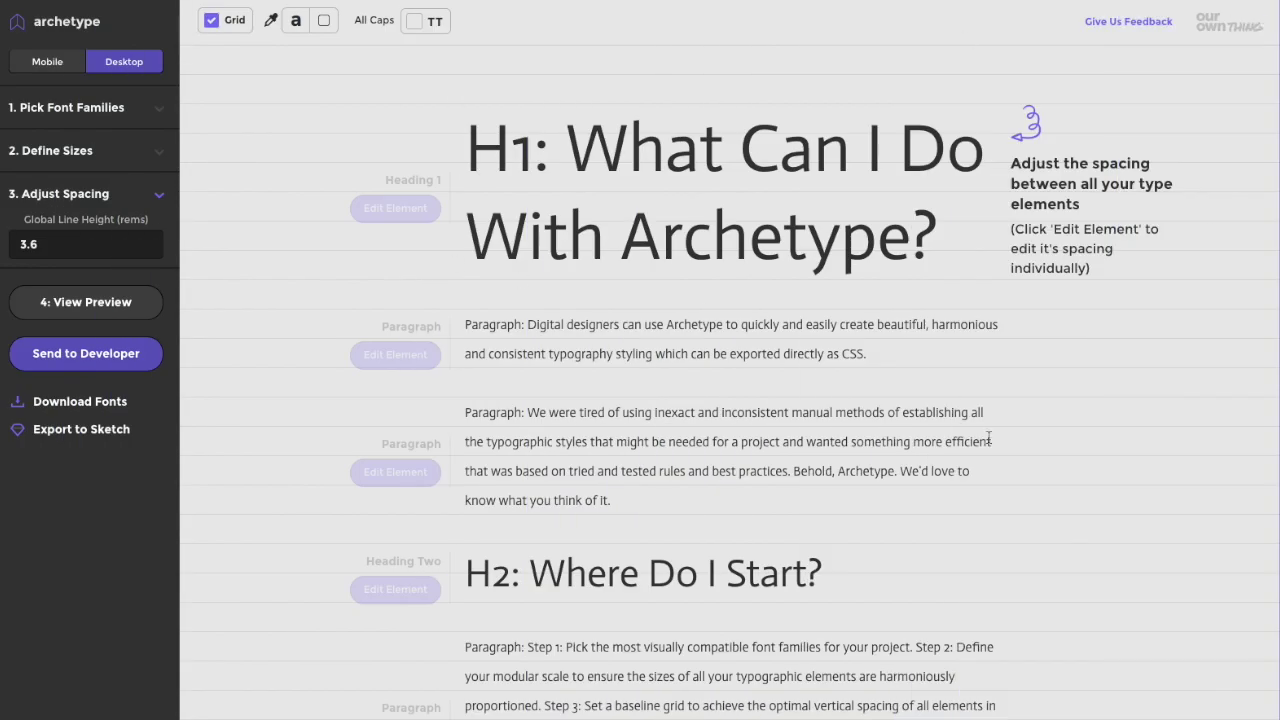
Step: Generate the developer-ready CSS styles of the typography design and examine the instructions and the code for the heading elements
{"action": "scroll", "coordinate": [973, 575], "scroll_direction": "down", "scroll_amount": 5}
{"action": "scroll", "coordinate": [973, 575], "scroll_direction": "up", "scroll_amount": 5}
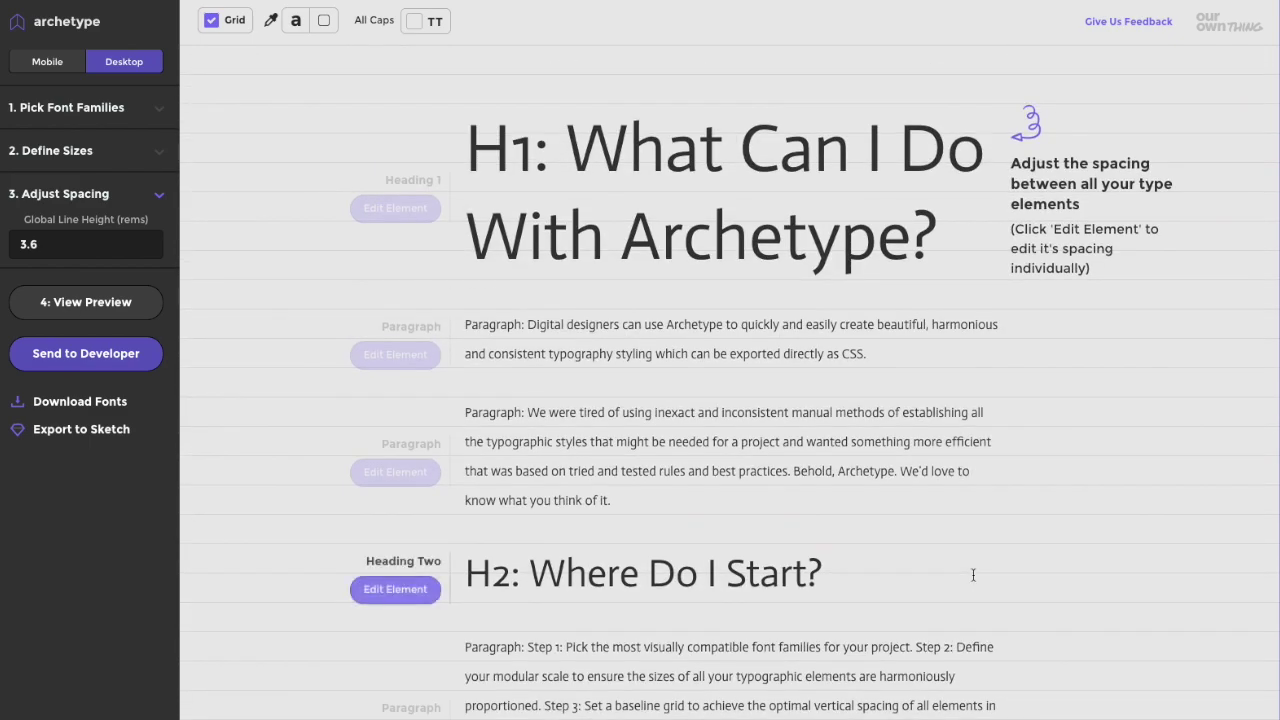
{"action": "left_click", "coordinate": [103, 356]}
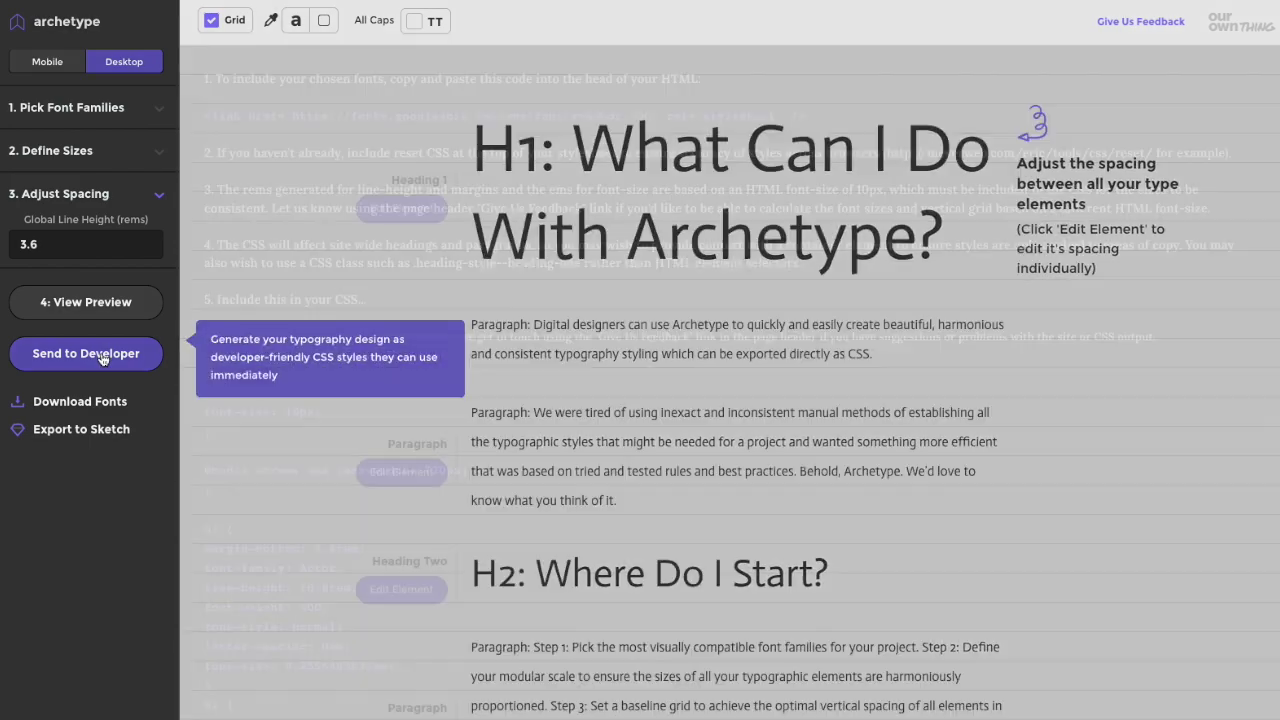
{"action": "scroll", "coordinate": [812, 382], "scroll_direction": "down", "scroll_amount": 6}
{"action": "scroll", "coordinate": [812, 382], "scroll_direction": "down", "scroll_amount": 5}
{"action": "scroll", "coordinate": [812, 382], "scroll_direction": "up", "scroll_amount": 10}
{"action": "scroll", "coordinate": [812, 388], "scroll_direction": "down", "scroll_amount": 2}
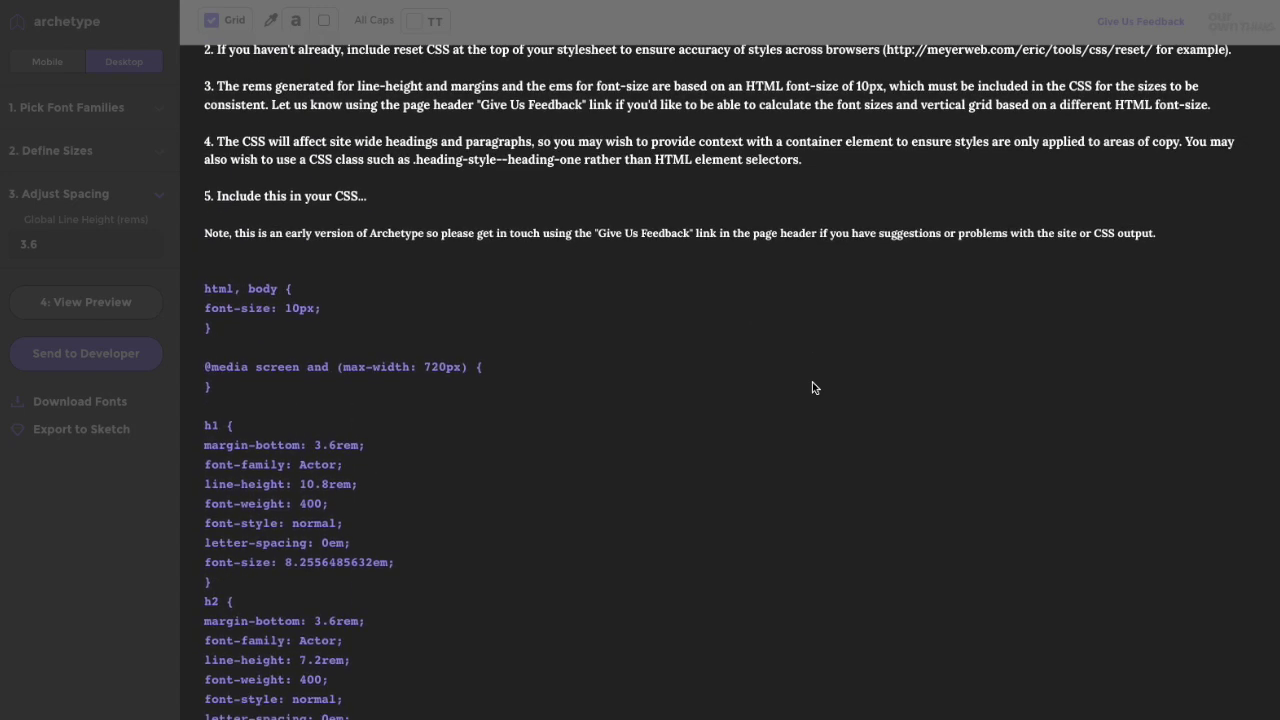
{"action": "scroll", "coordinate": [812, 388], "scroll_direction": "down", "scroll_amount": 2}
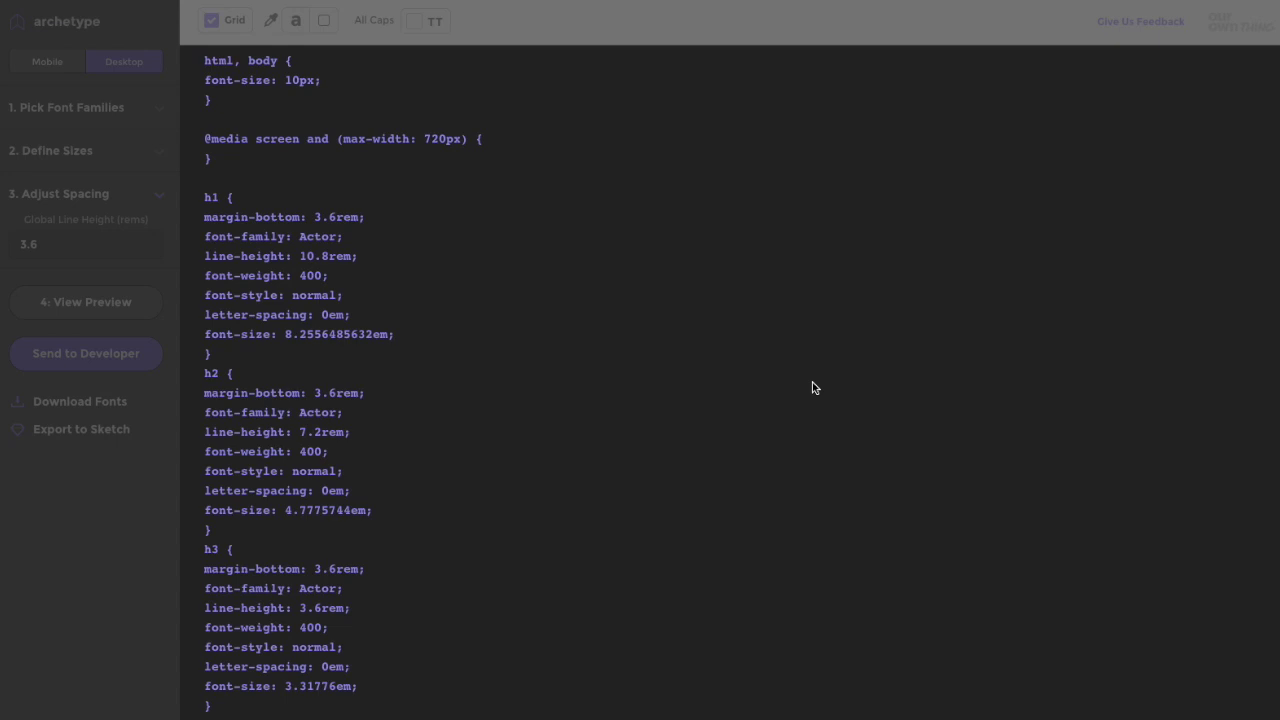
Step: Review the font embed link, usage instructions and heading styles in the generated CSS, and close the code view
{"action": "scroll", "coordinate": [815, 388], "scroll_direction": "up", "scroll_amount": 2}
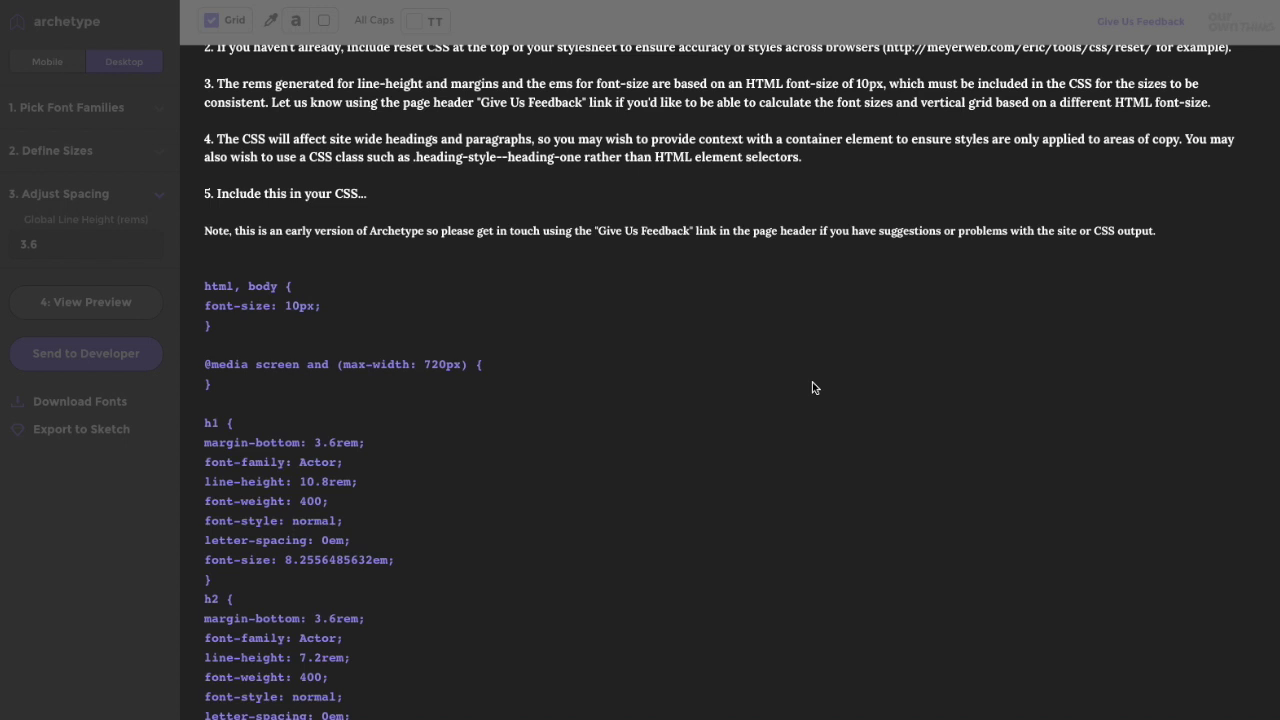
{"action": "scroll", "coordinate": [812, 388], "scroll_direction": "up", "scroll_amount": 1}
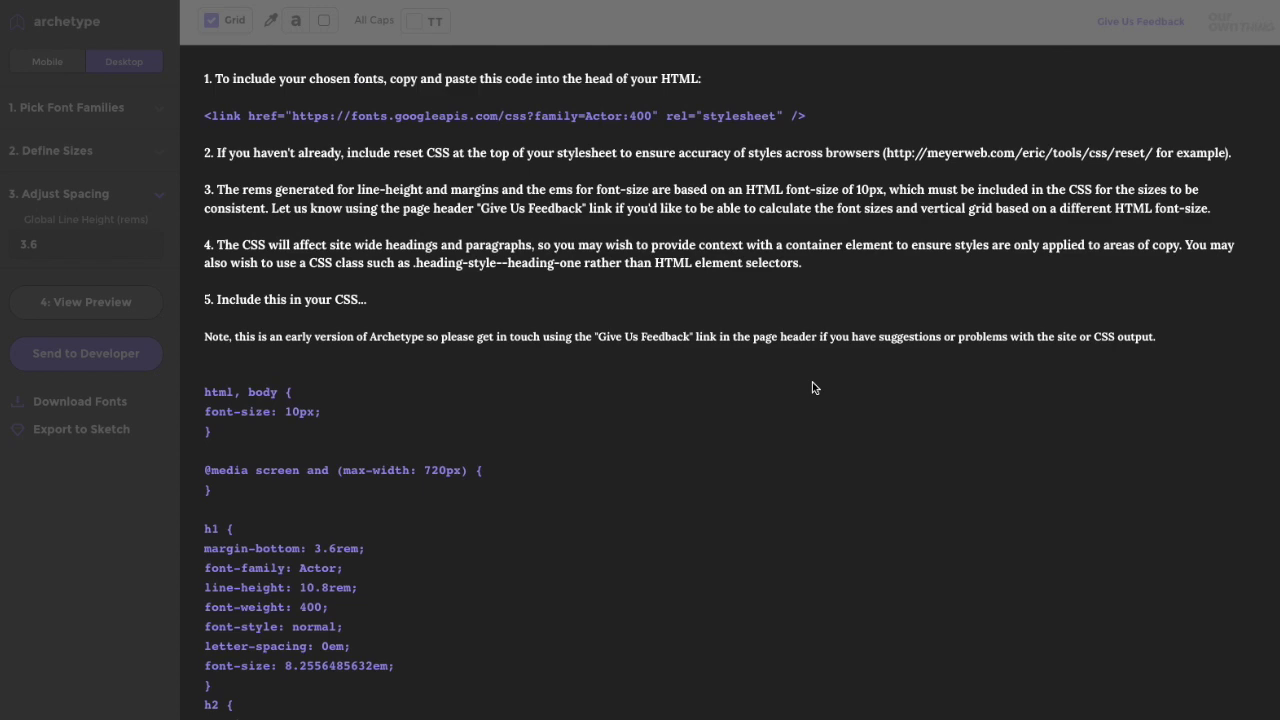
{"action": "scroll", "coordinate": [812, 388], "scroll_direction": "down", "scroll_amount": 3}
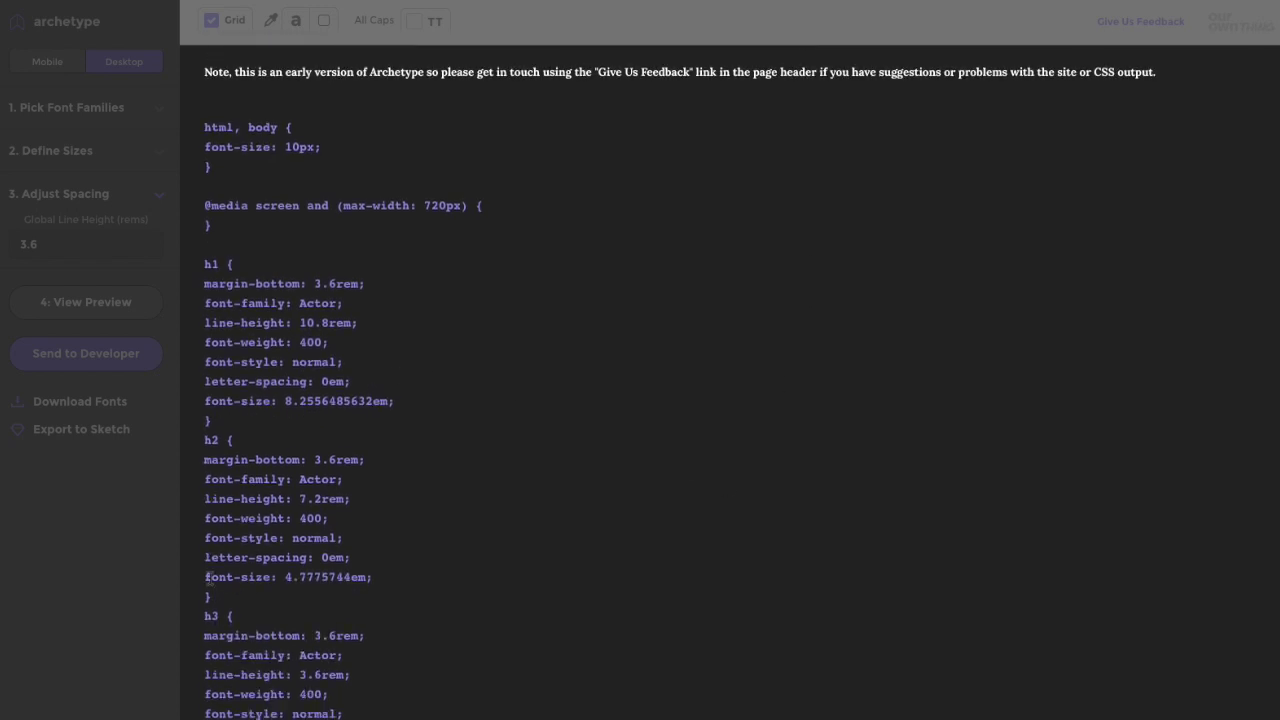
{"action": "left_click", "coordinate": [47, 554]}
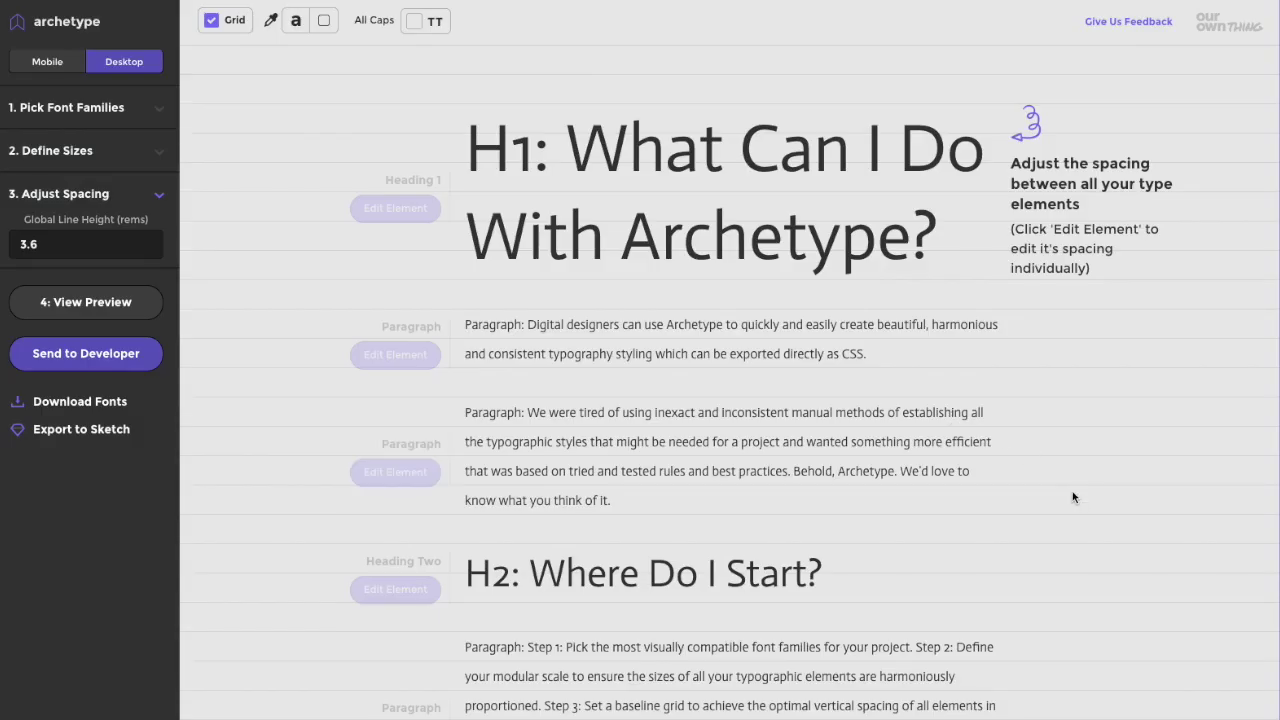
Step: Look over the finished type specimen, checking the headings and paragraphs against the baseline grid
{"action": "scroll", "coordinate": [1078, 509], "scroll_direction": "down", "scroll_amount": 3}
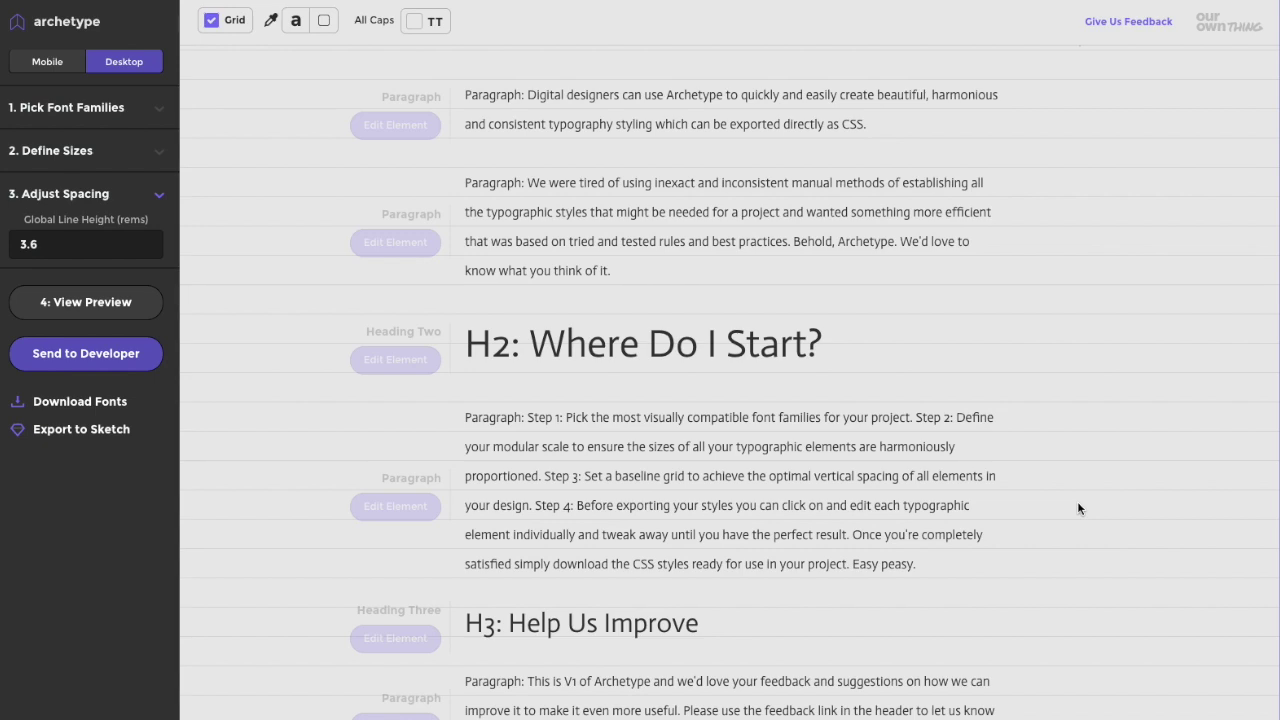
{"action": "scroll", "coordinate": [1077, 505], "scroll_direction": "down", "scroll_amount": 3}
{"action": "scroll", "coordinate": [1077, 505], "scroll_direction": "up", "scroll_amount": 6}
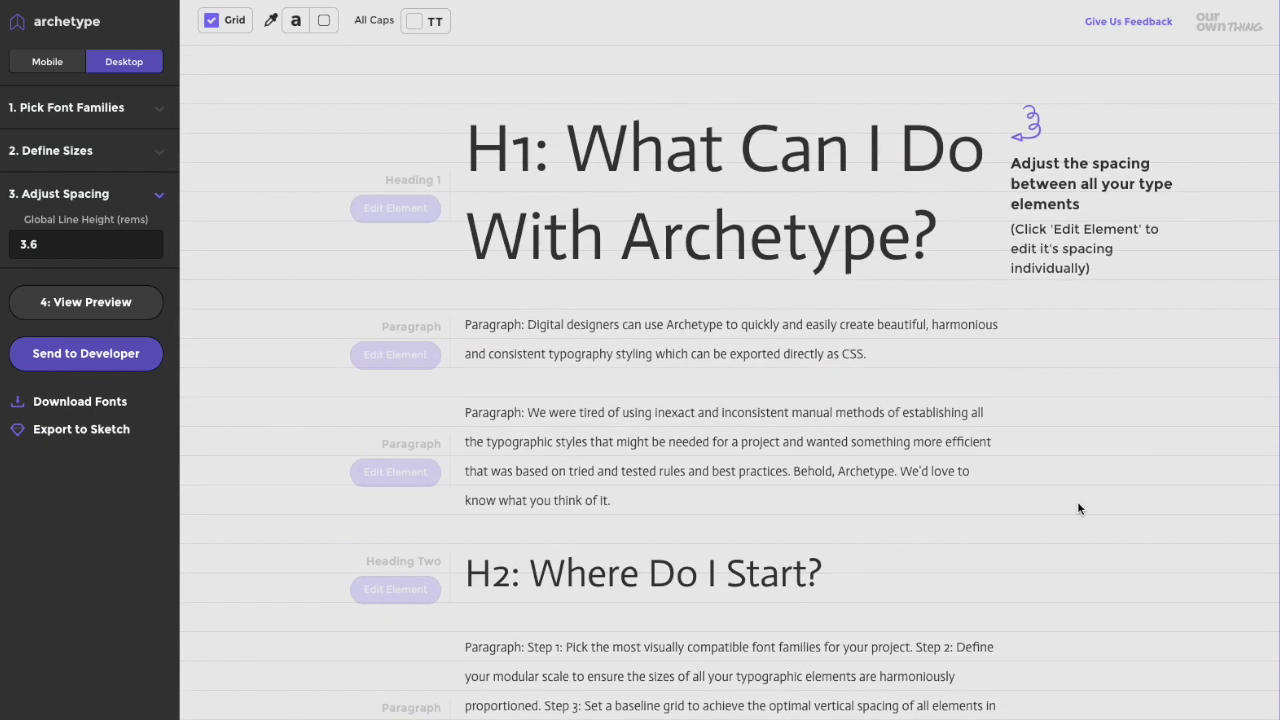
{"action": "left_click", "coordinate": [95, 406]}
{"action": "scroll", "coordinate": [1133, 434], "scroll_direction": "down", "scroll_amount": 6}
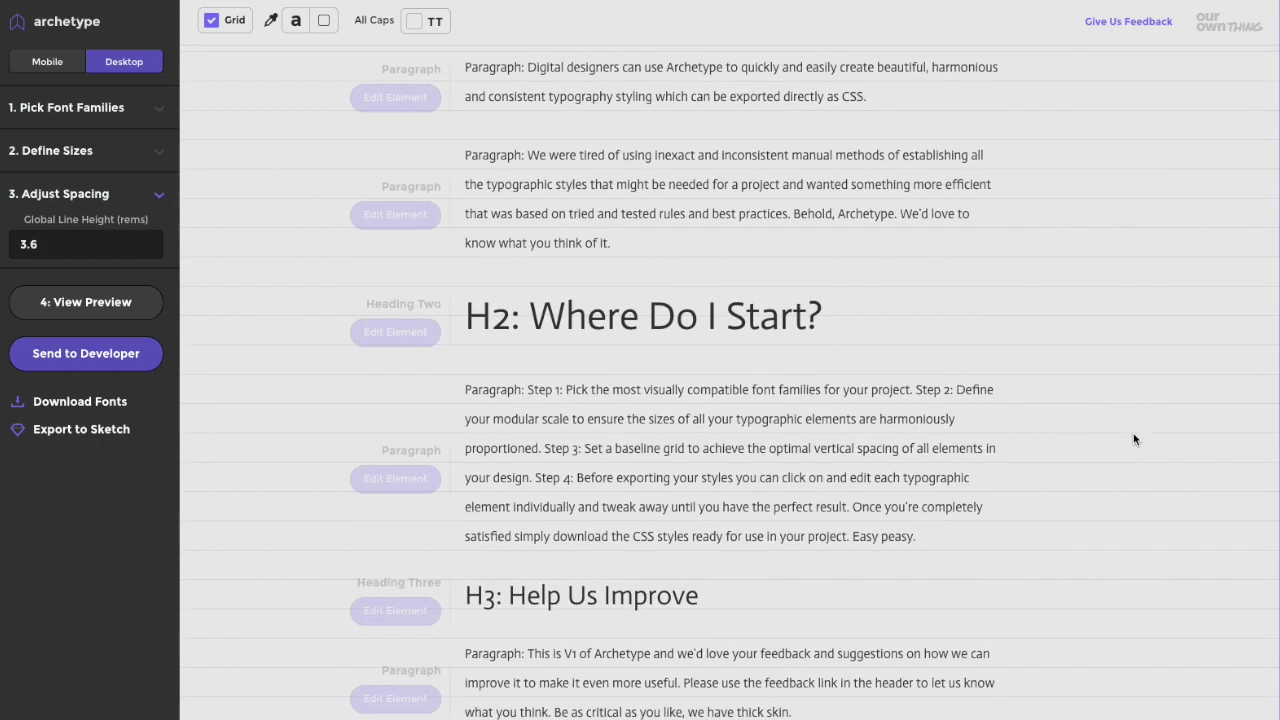
{"action": "scroll", "coordinate": [1133, 434], "scroll_direction": "up", "scroll_amount": 6}
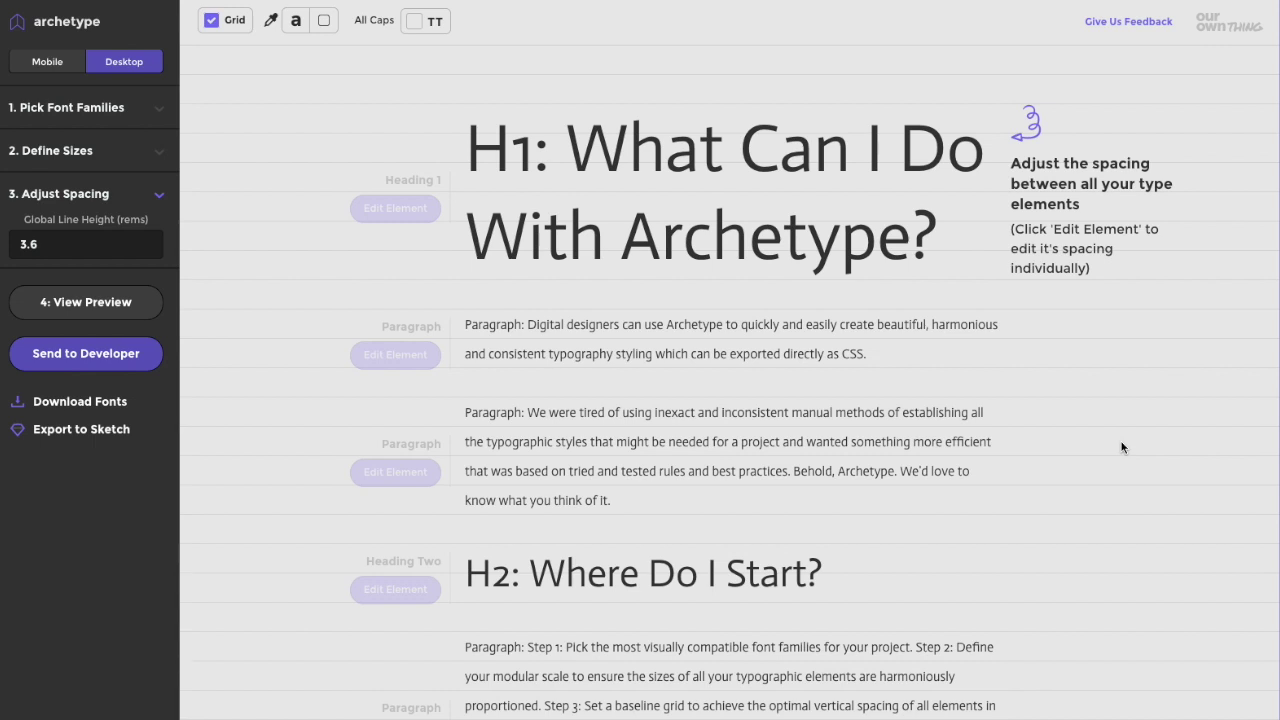
{"action": "scroll", "coordinate": [1121, 447], "scroll_direction": "down", "scroll_amount": 1}
{"action": "scroll", "coordinate": [1121, 447], "scroll_direction": "up", "scroll_amount": 1}
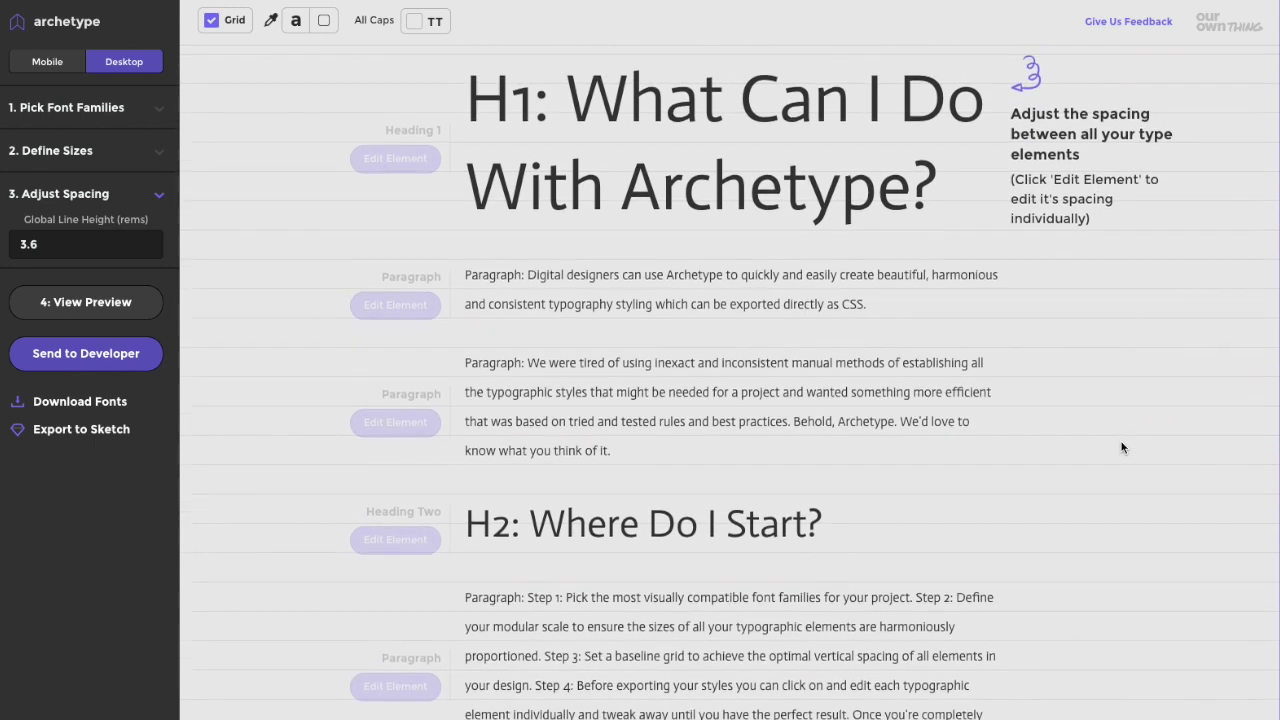